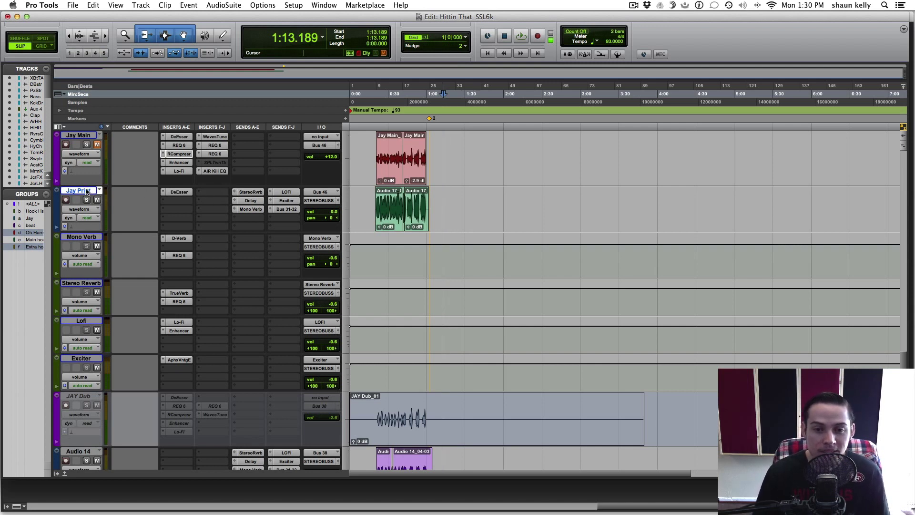
Look over the channel strips across the whole Mix window and return to the Edit window.
scroll(561, 264, "up", 2)
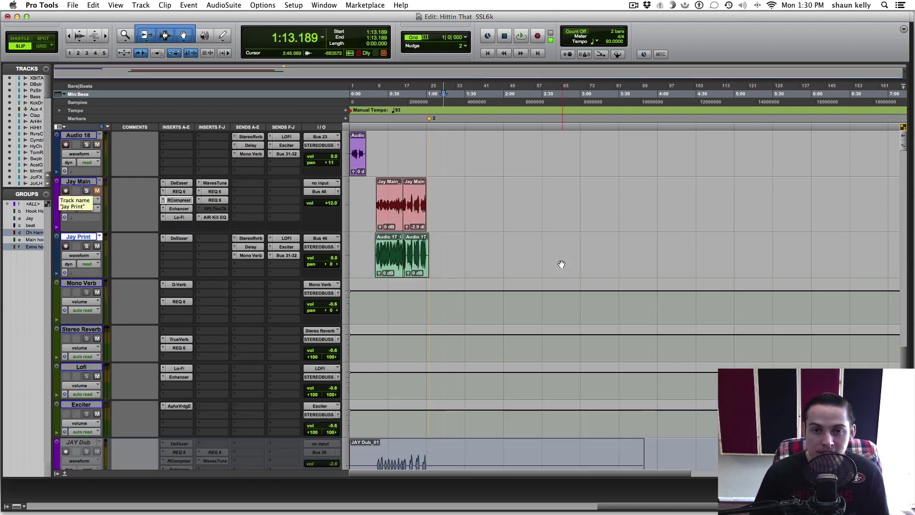
key("super+equal")
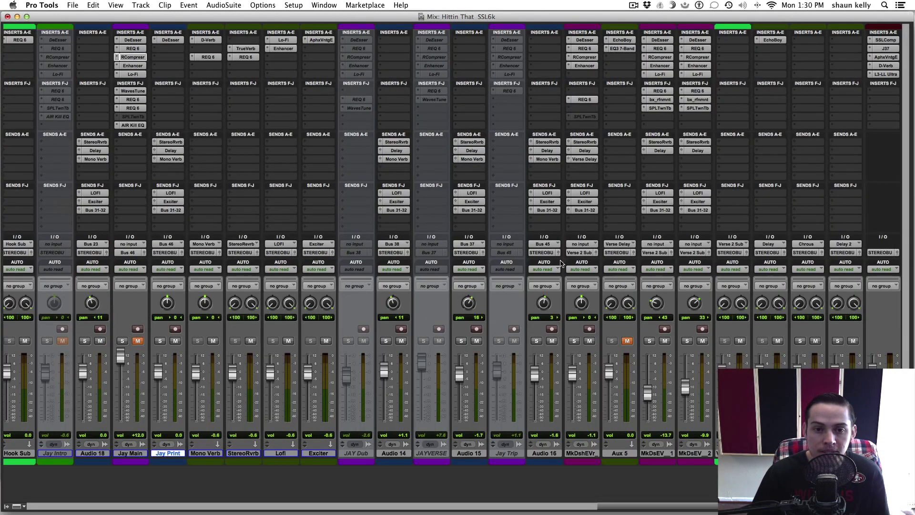
scroll(561, 263, "right", 10)
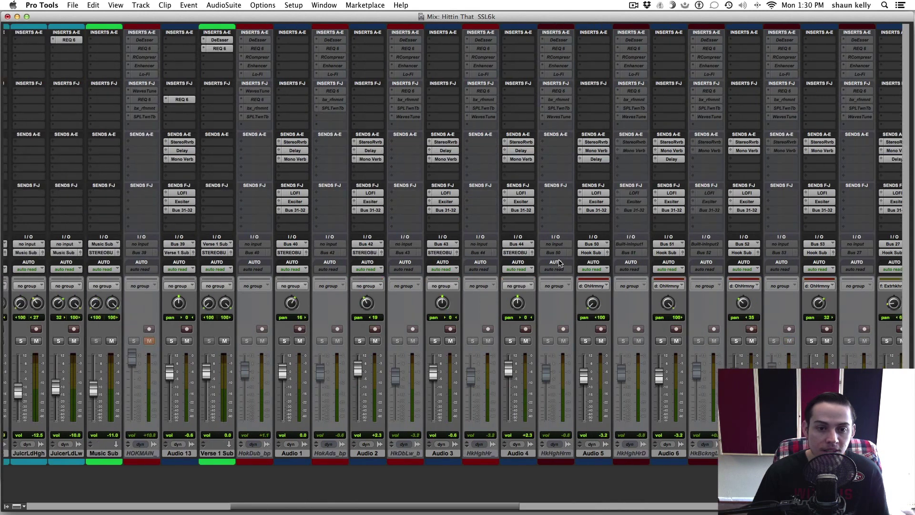
scroll(561, 263, "left", 10)
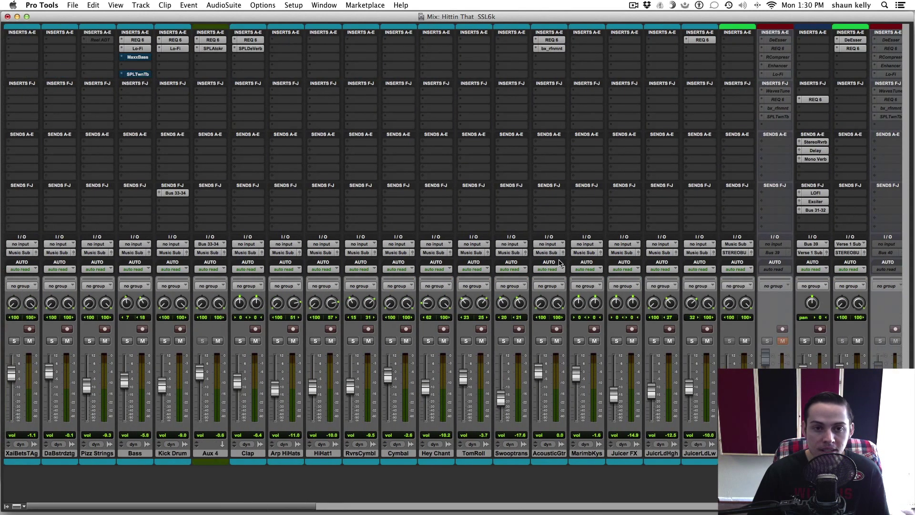
scroll(561, 264, "right", 10)
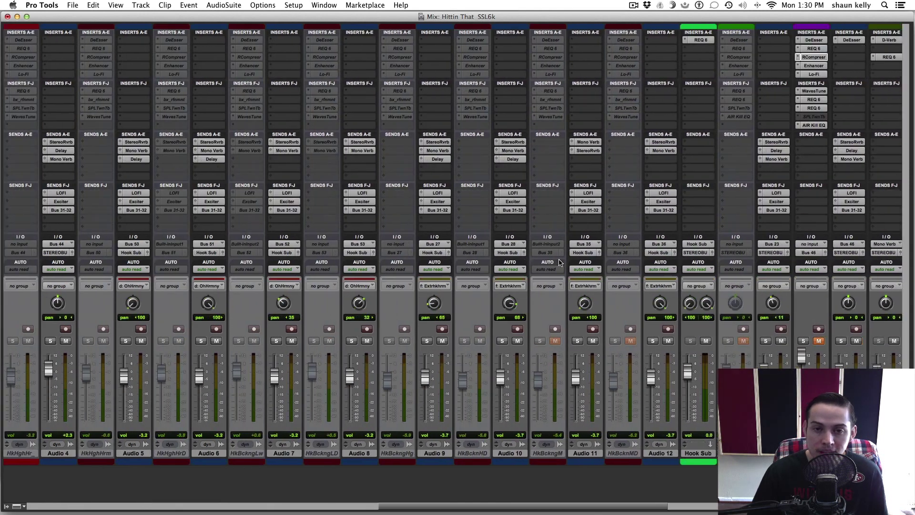
scroll(560, 263, "right", 15)
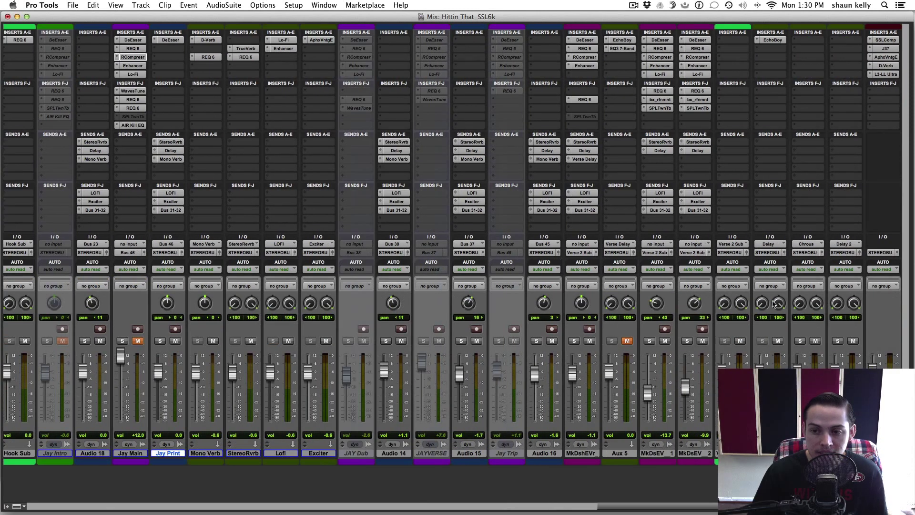
key("super+equal")
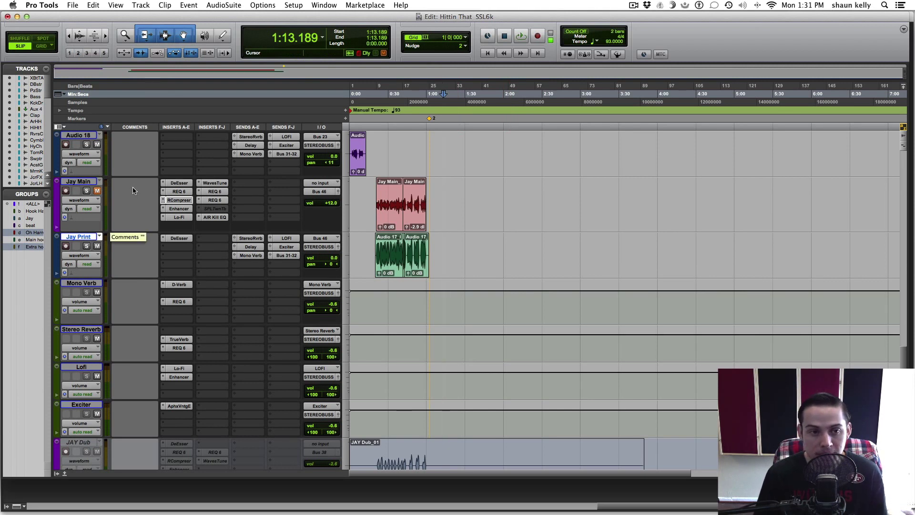
Select the Jay Main track and the Jay Print track, and highlight each track's clips on the timeline.
left_click(89, 183)
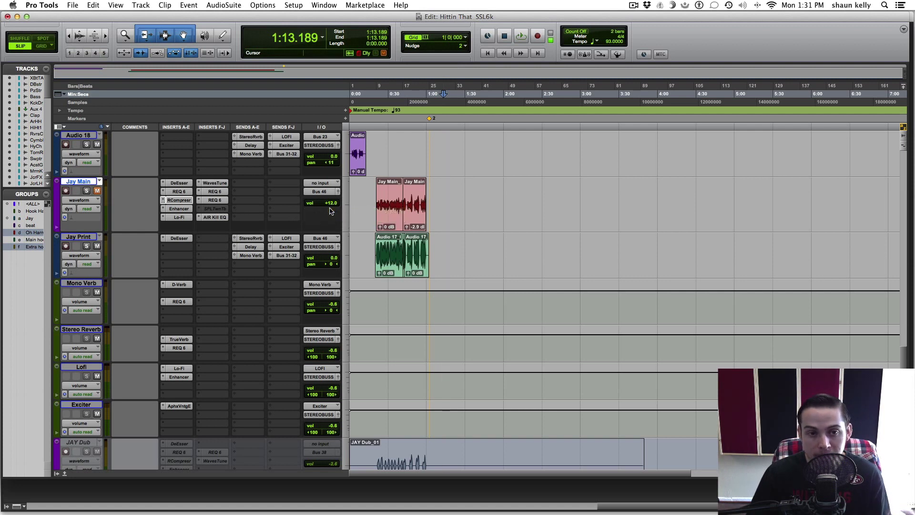
left_click(79, 237)
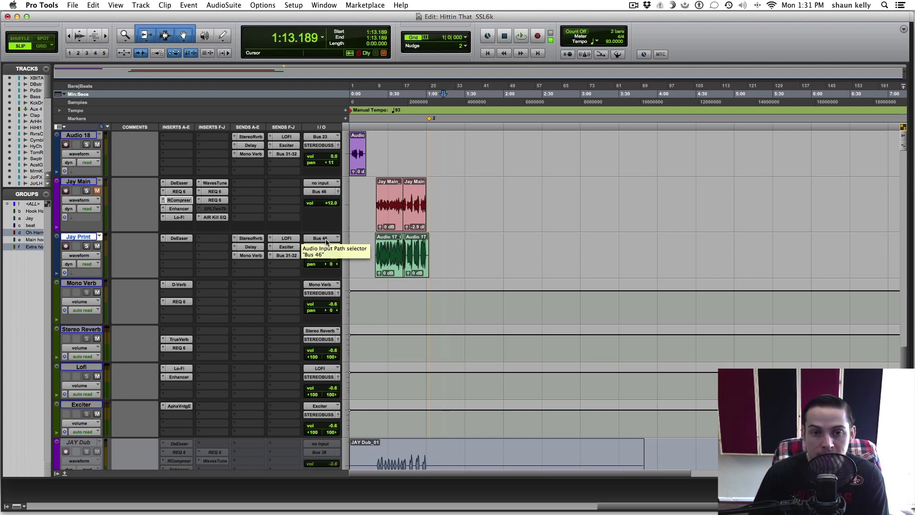
left_click_drag(371, 199, 437, 197)
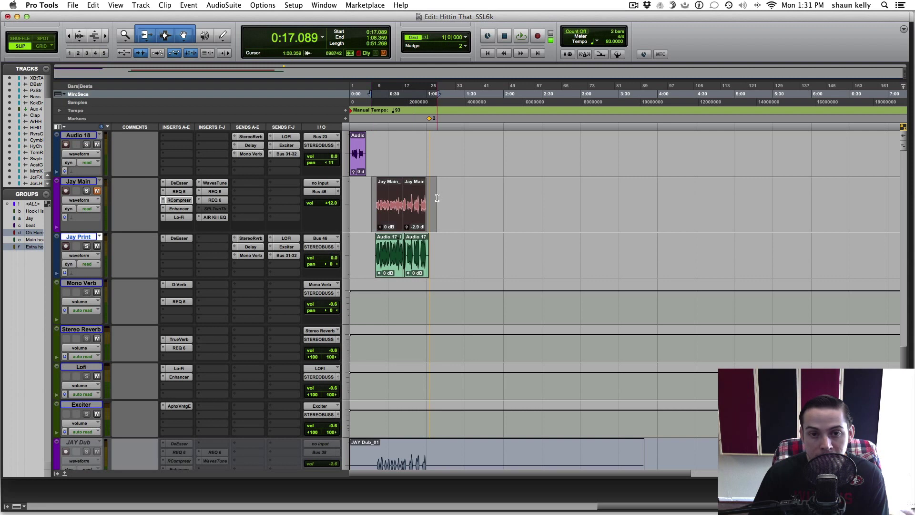
left_click_drag(373, 255, 440, 254)
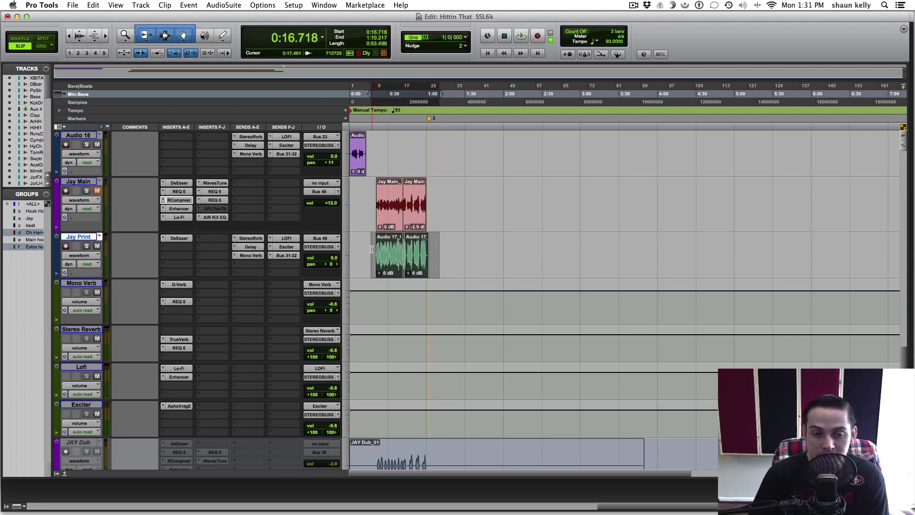
left_click_drag(371, 248, 434, 247)
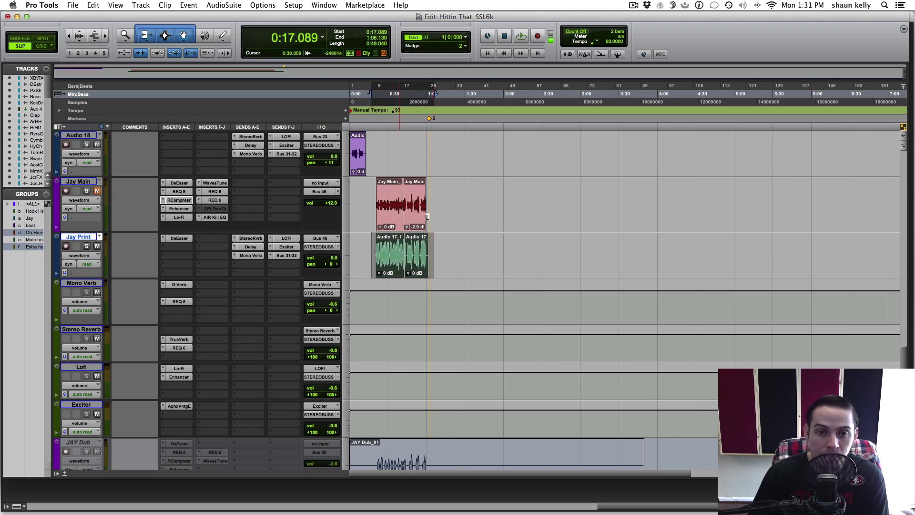
Solo the Jay Print track and play its vocal from about 0:21.9.
left_click(373, 254)
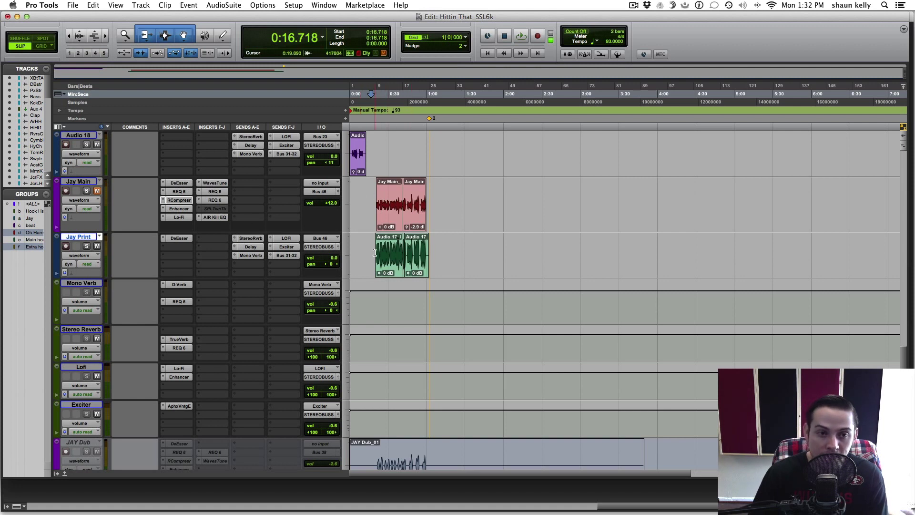
left_click(87, 246)
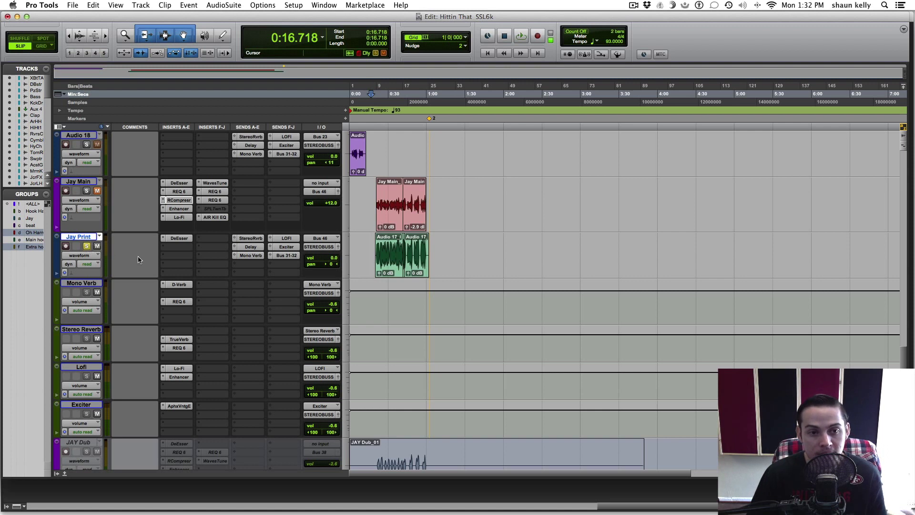
key("space")
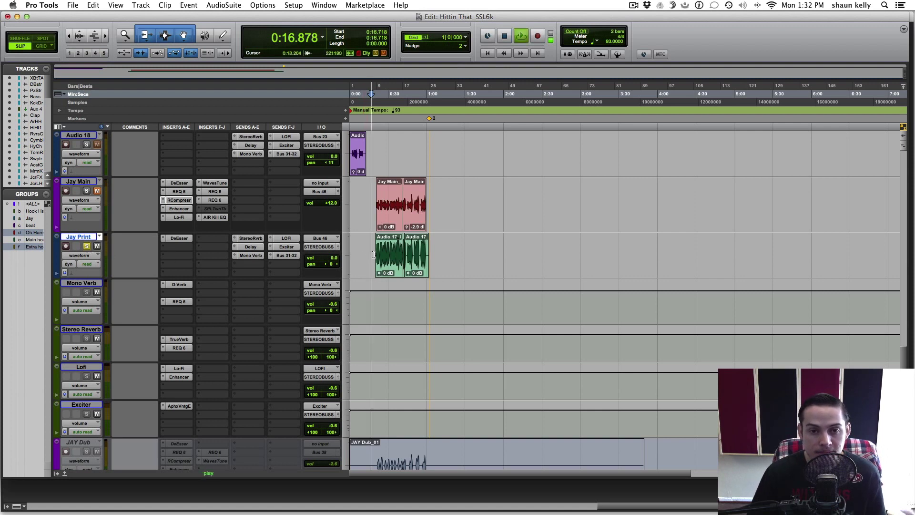
key("space")
left_click(378, 297)
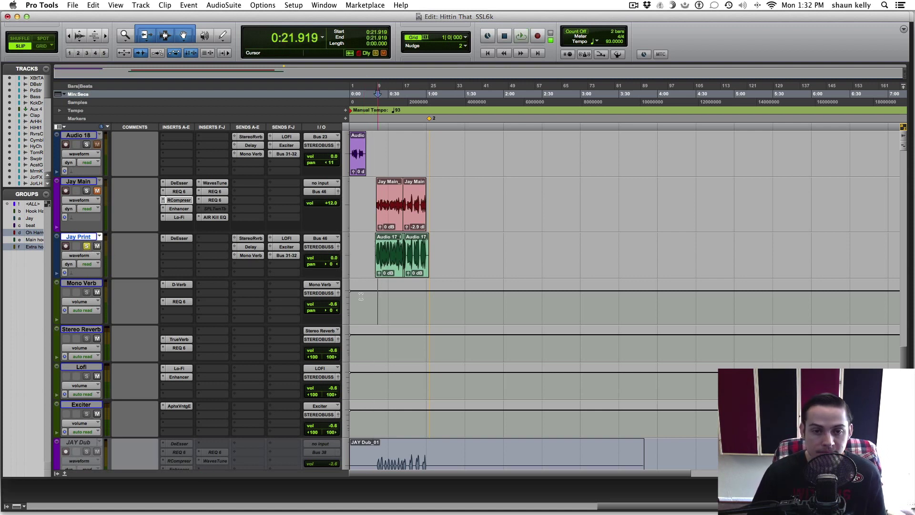
key("space")
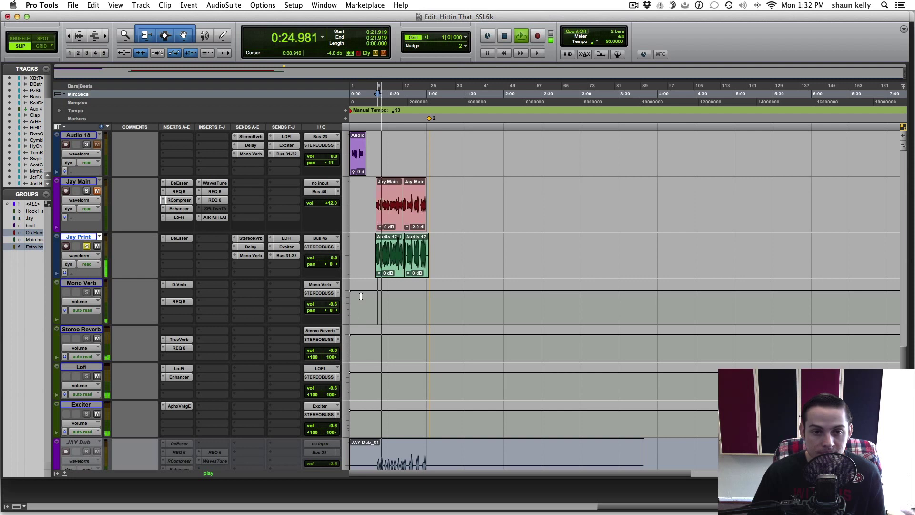
key("space")
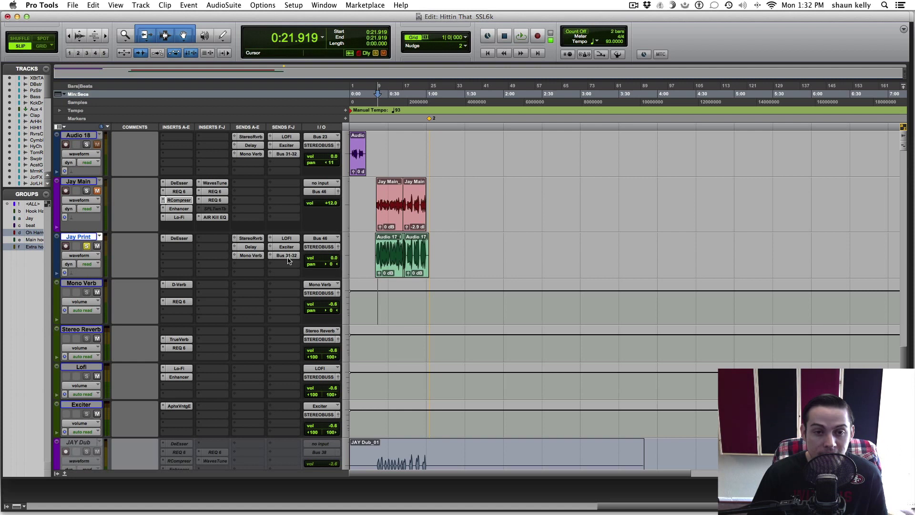
Mute all six sends on the Jay Print track and play the vocal without them.
left_click_drag(288, 260, 252, 238)
key("space")
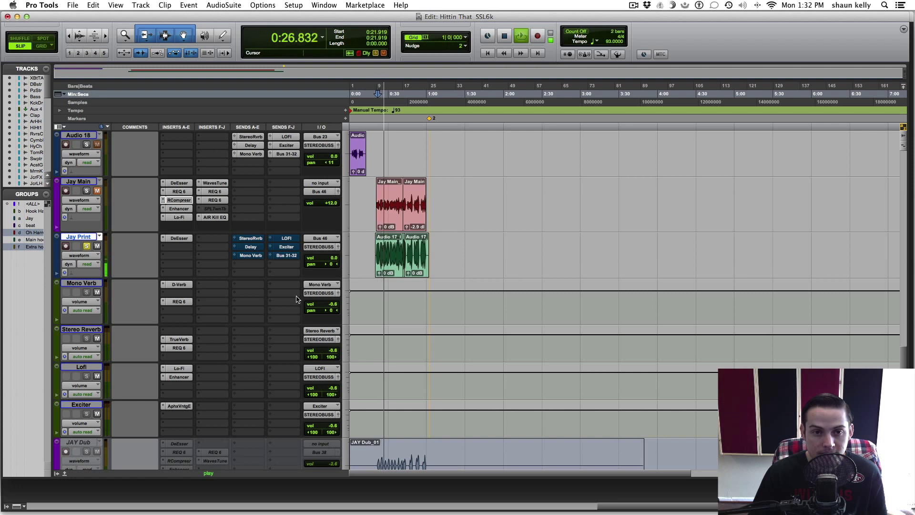
key("space")
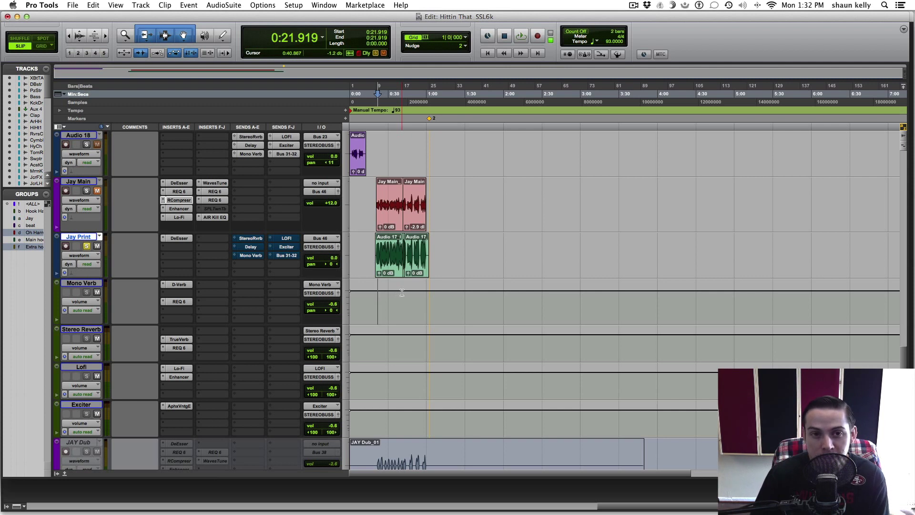
Bypass the D-Verb insert on the Master 1 track and replay the dry Jay Print vocal from 0:19.319.
scroll(404, 293, "down", 15)
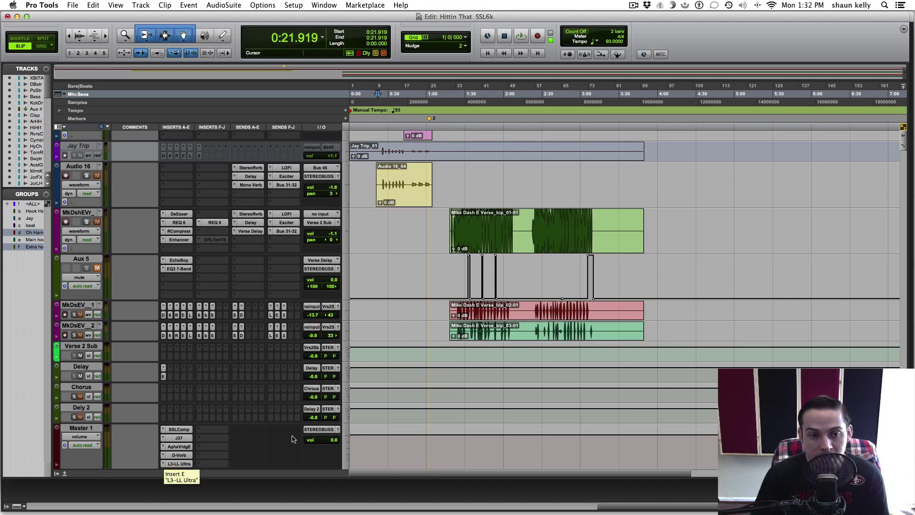
scroll(256, 308, "up", 10)
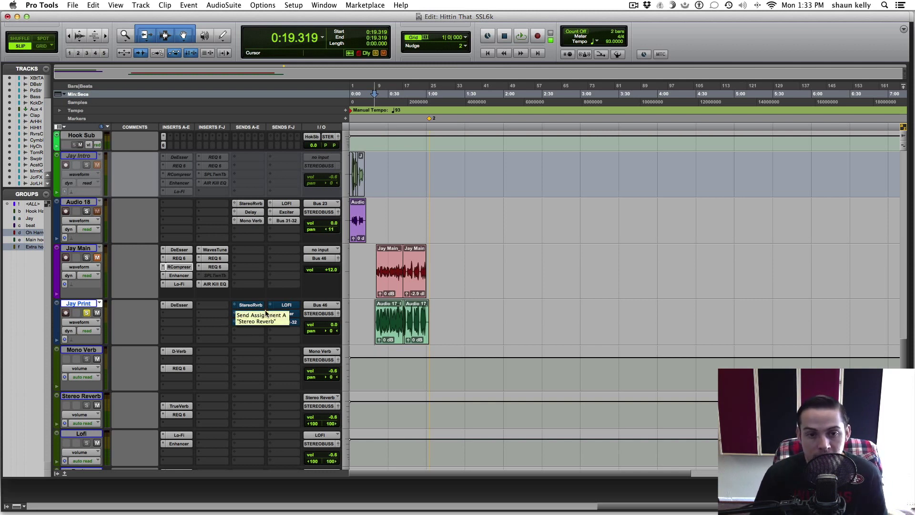
scroll(265, 312, "down", 15)
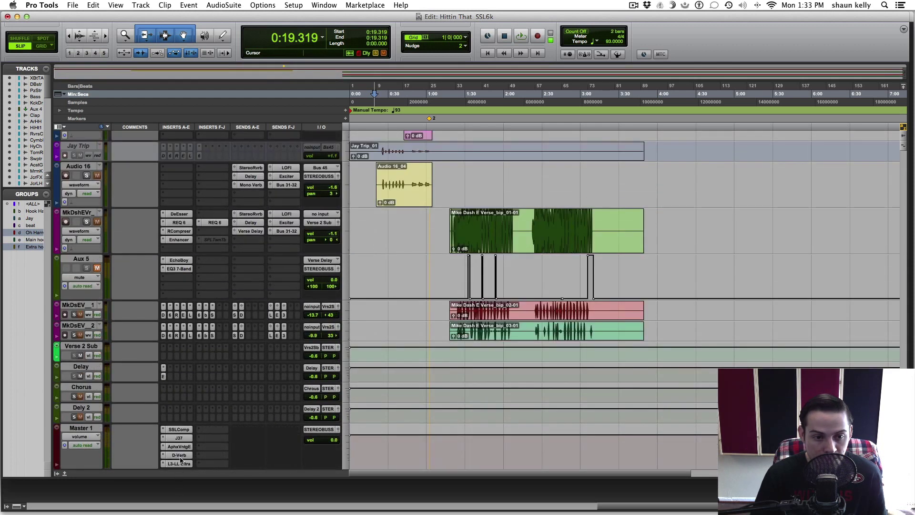
left_click(180, 457)
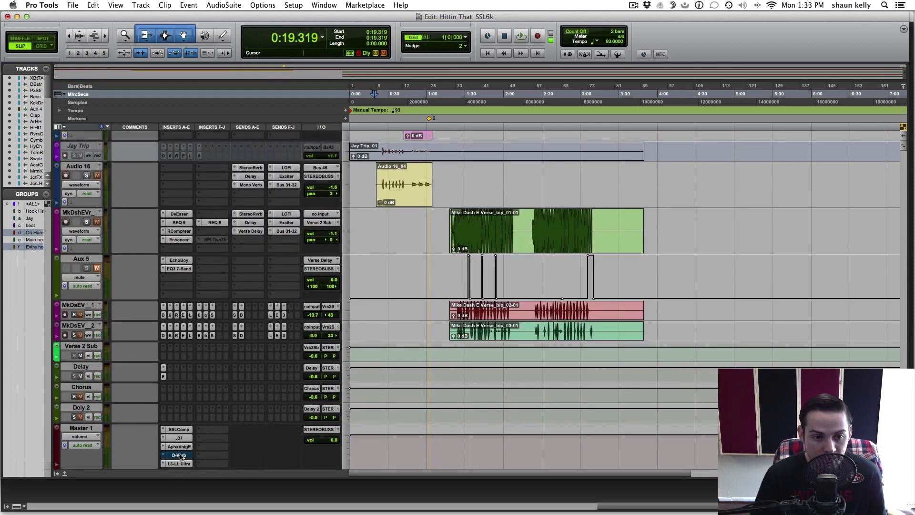
scroll(325, 418, "up", 12)
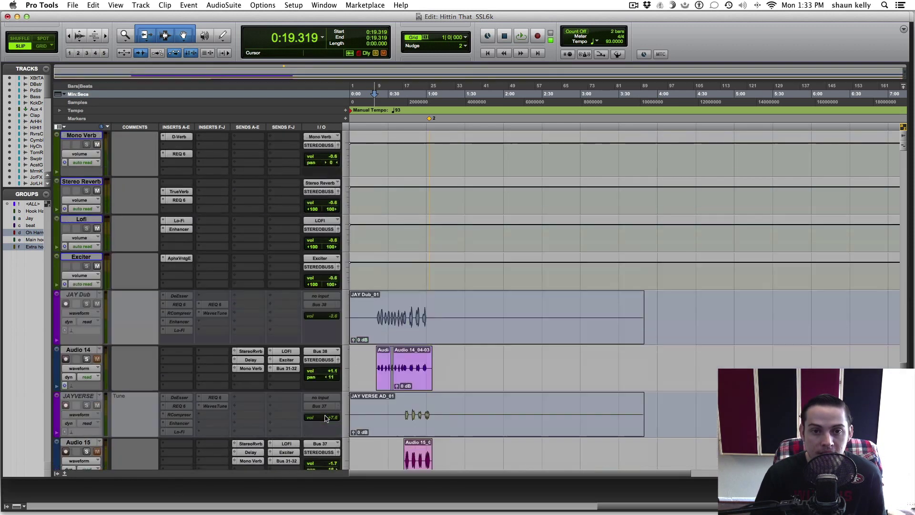
scroll(326, 418, "up", 1)
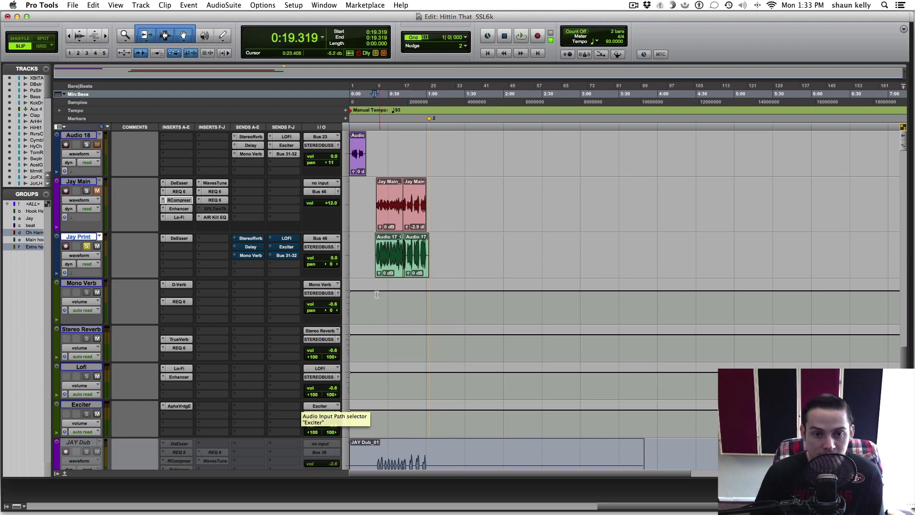
key("space")
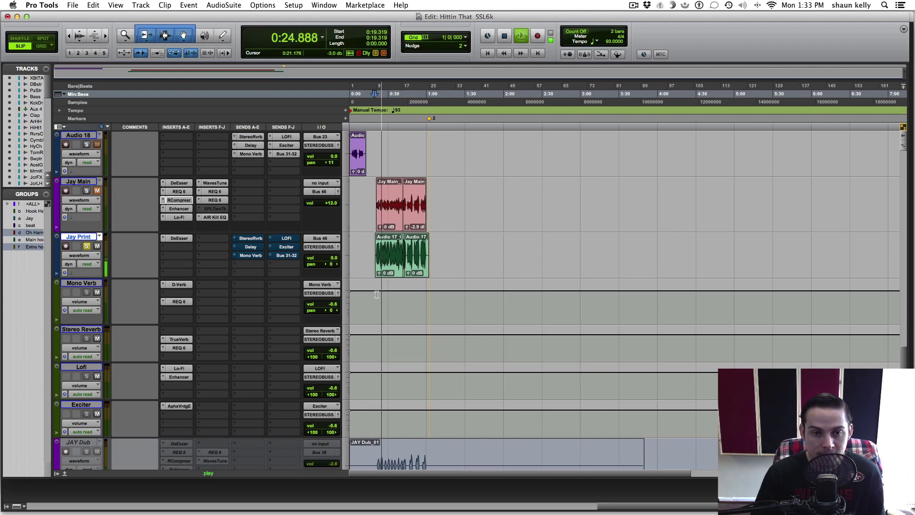
key("space")
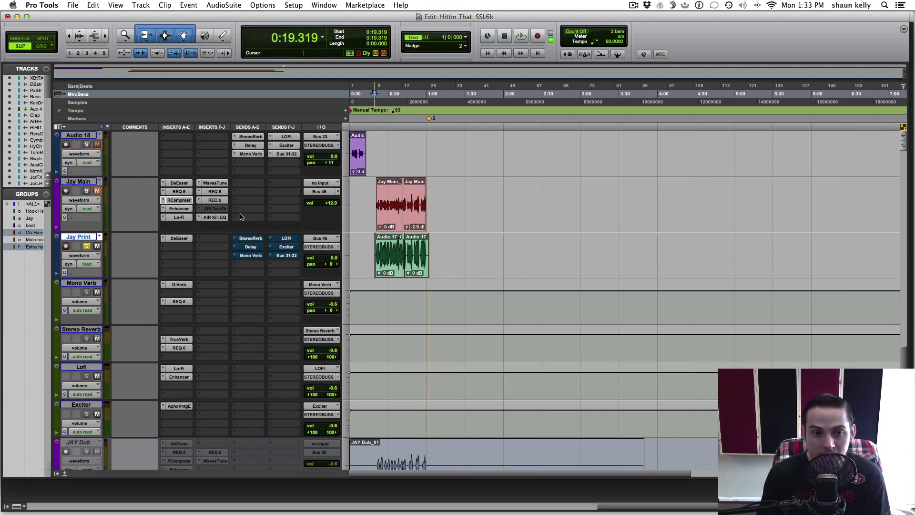
Audition the Jay Print vocal with only its Stereo Reverb send active, and mute that send again.
left_click(251, 238)
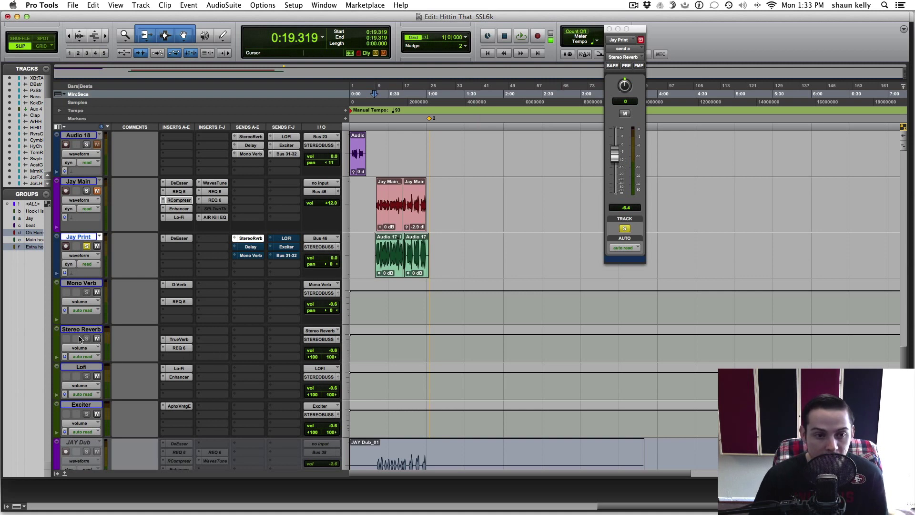
key("space")
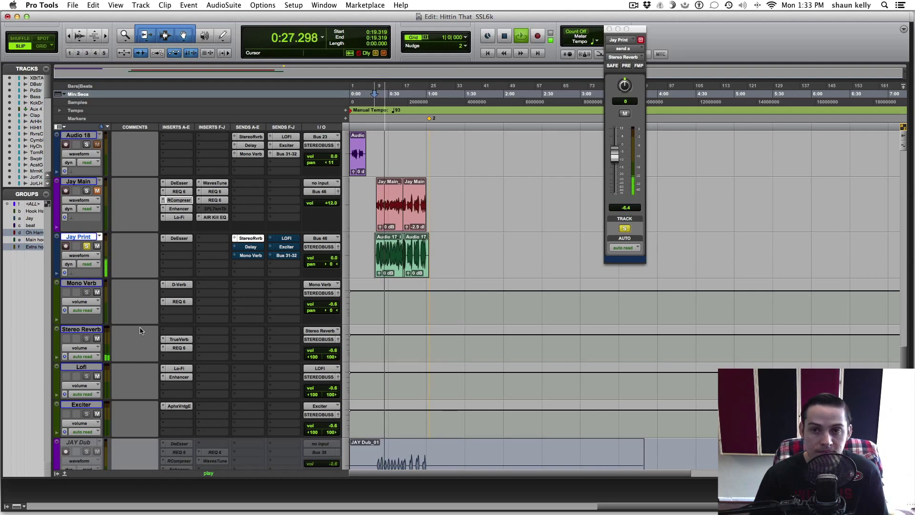
key("space")
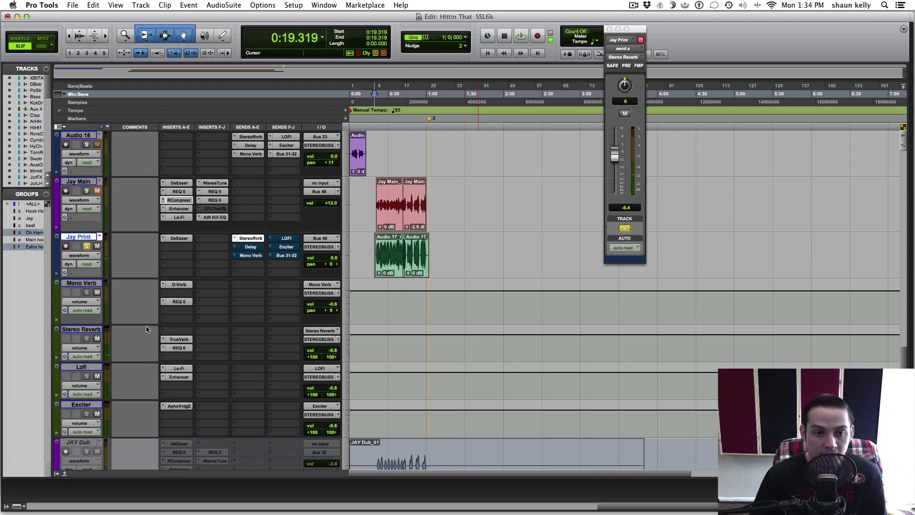
left_click(246, 239, "shift+super")
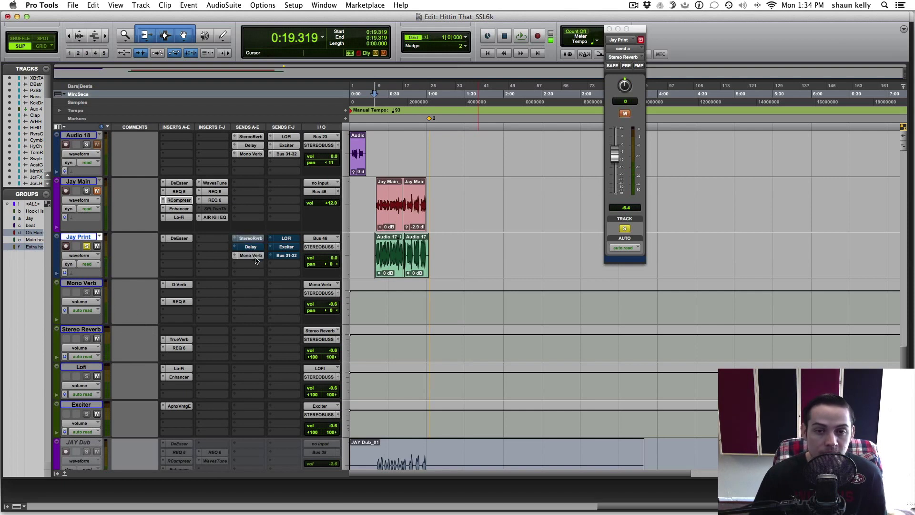
Audition the Jay Print vocal with only its Mono Verb send active, and mute that send again.
left_click(252, 256)
key("space")
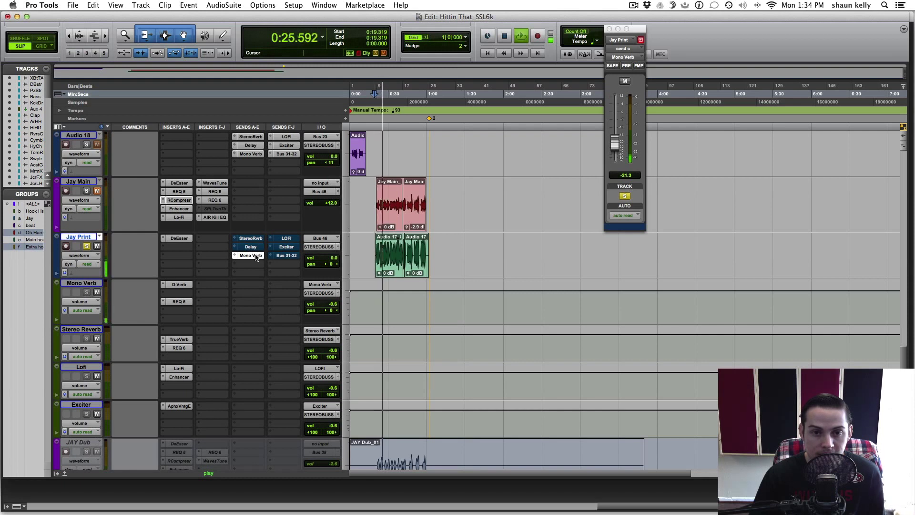
key("space")
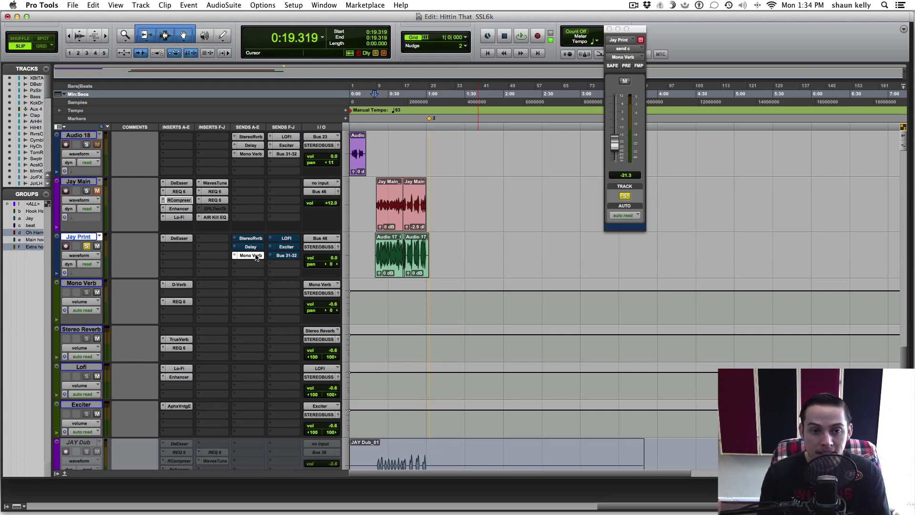
left_click(252, 256, "ctrl+super")
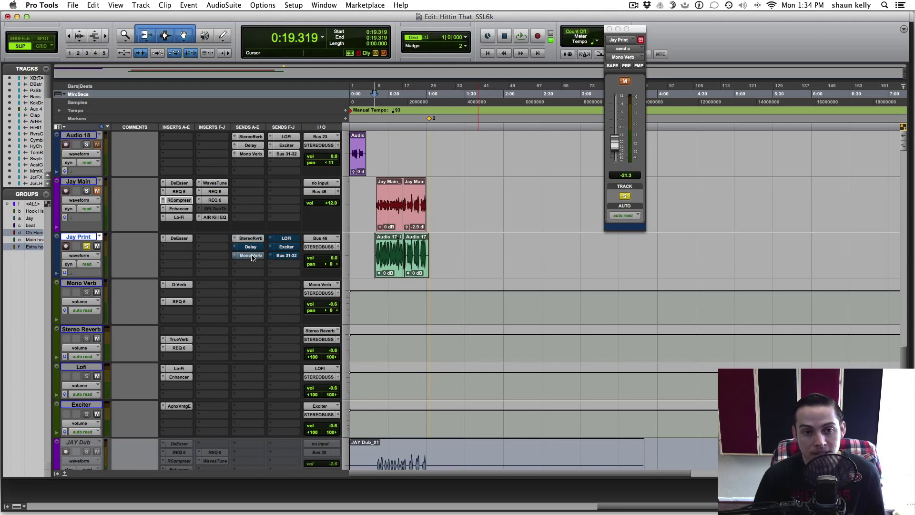
Play the Jay Print vocal from 0:19.319 with only its Stereo Reverb send active, and again with Mono Verb and LOFI also active.
key("space")
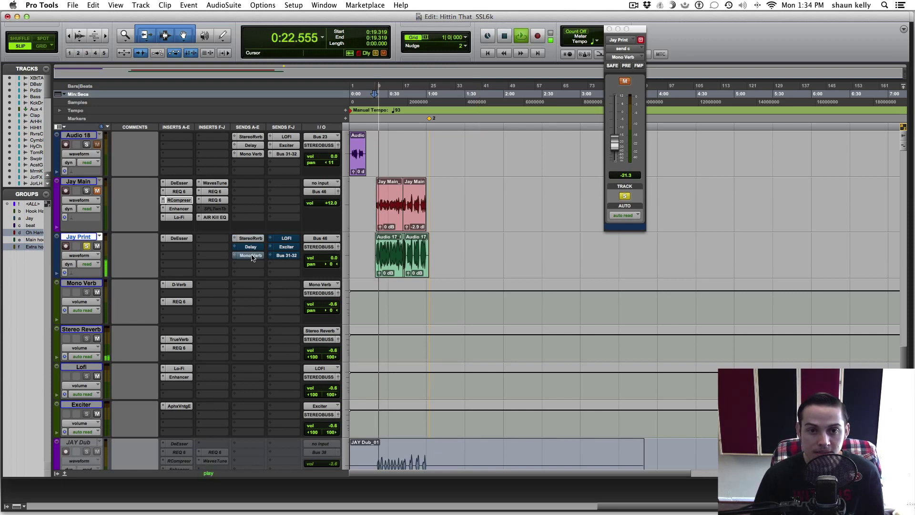
key("space")
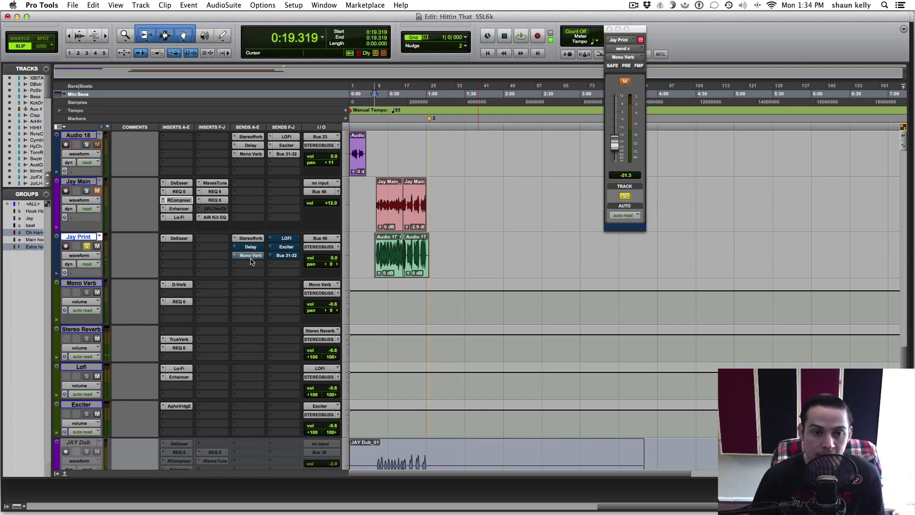
scroll(250, 266, "down", 2)
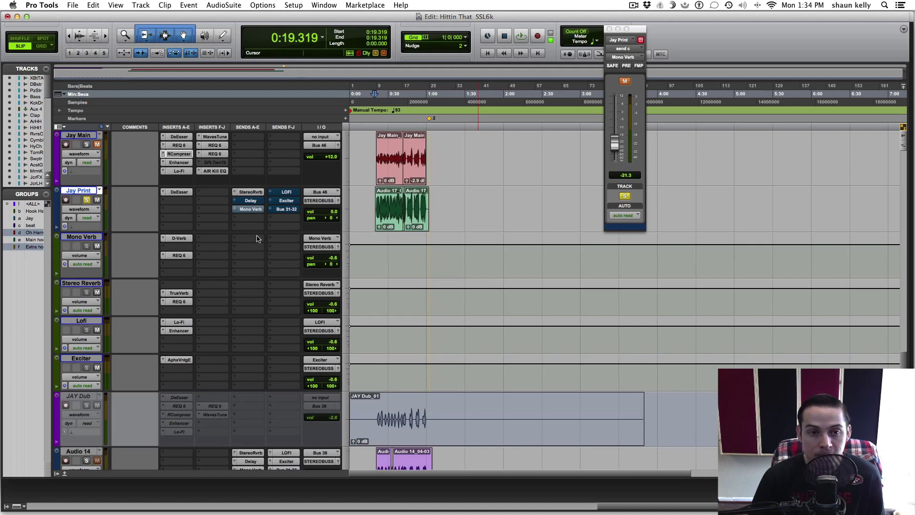
left_click(252, 209, "super")
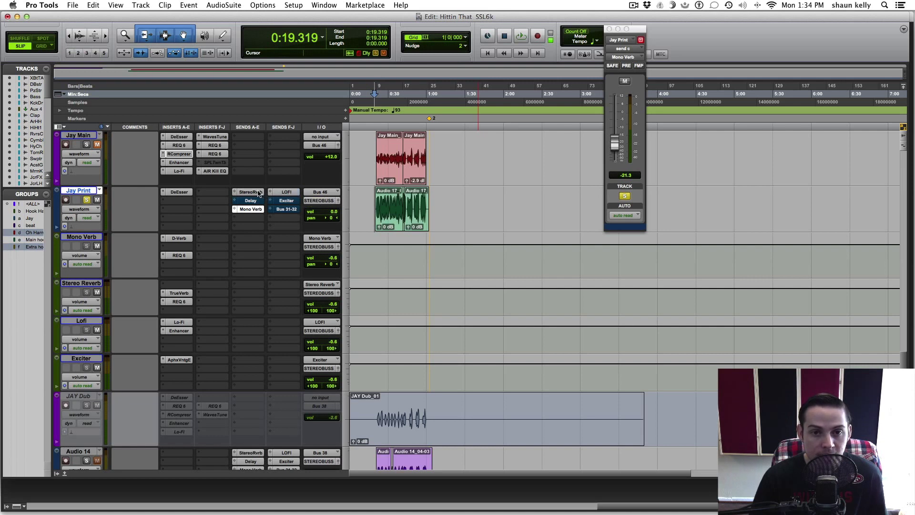
key("space")
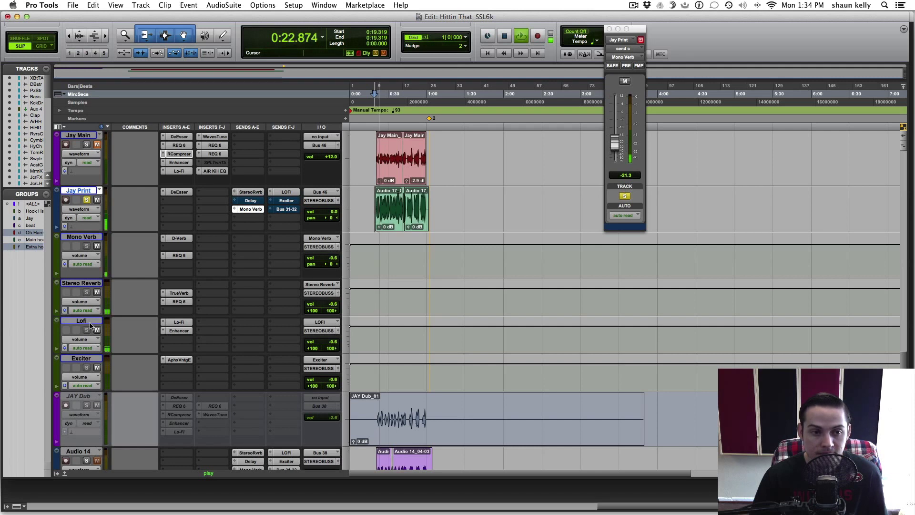
left_click(292, 193, "super")
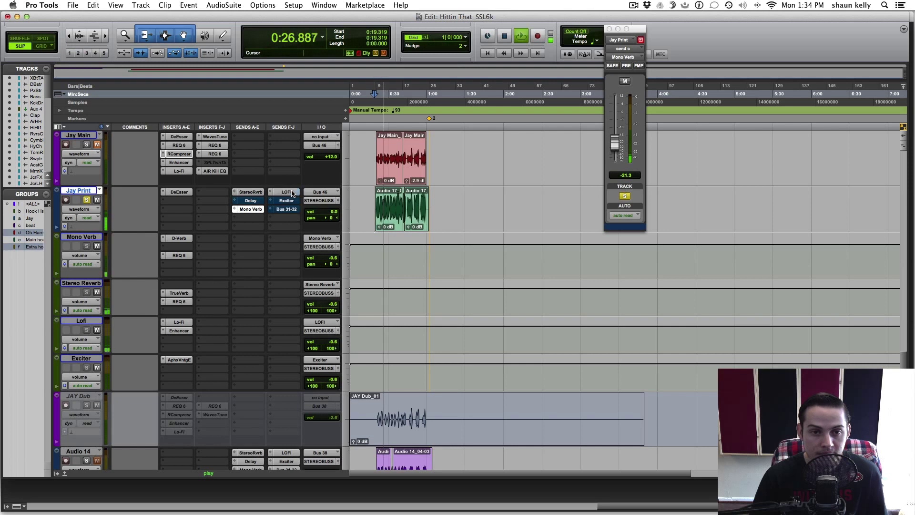
key("space")
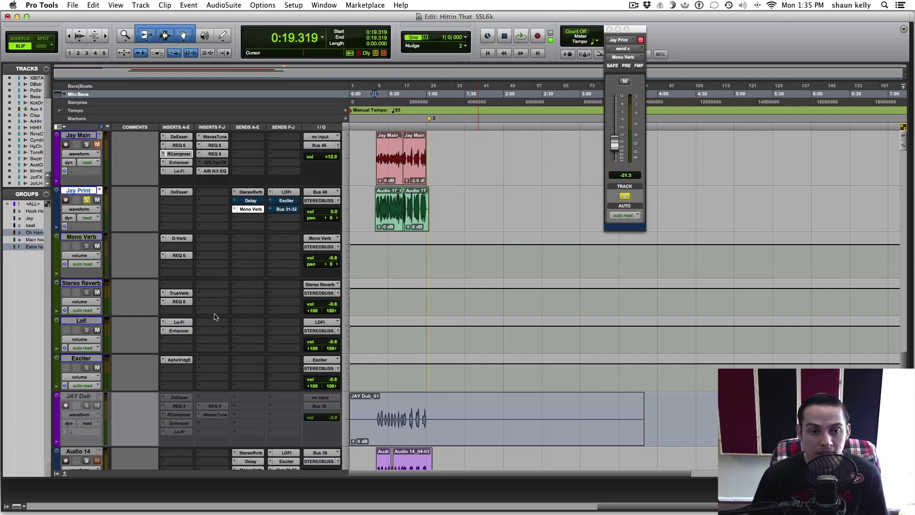
Inspect the Lofi track's Lo-Fi and Enhancer inserts and the level of Jay Print's LOFI send.
left_click(177, 323)
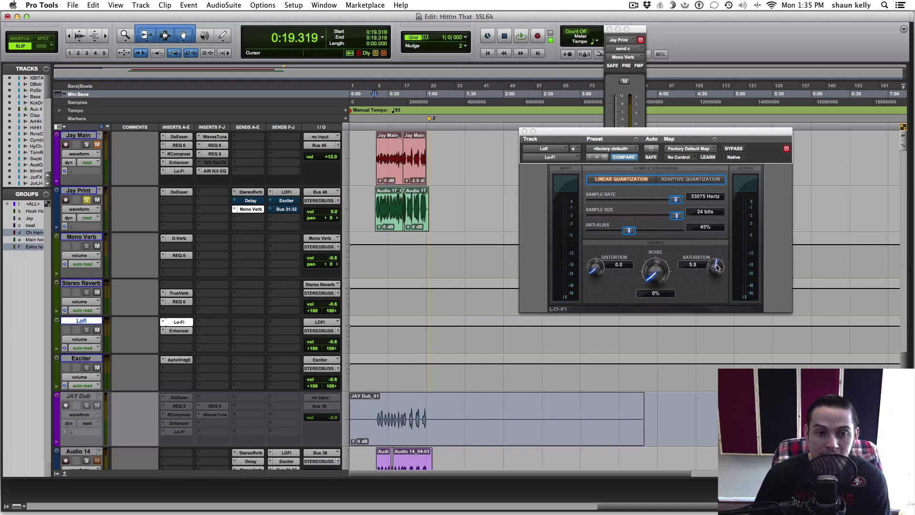
left_click(294, 192)
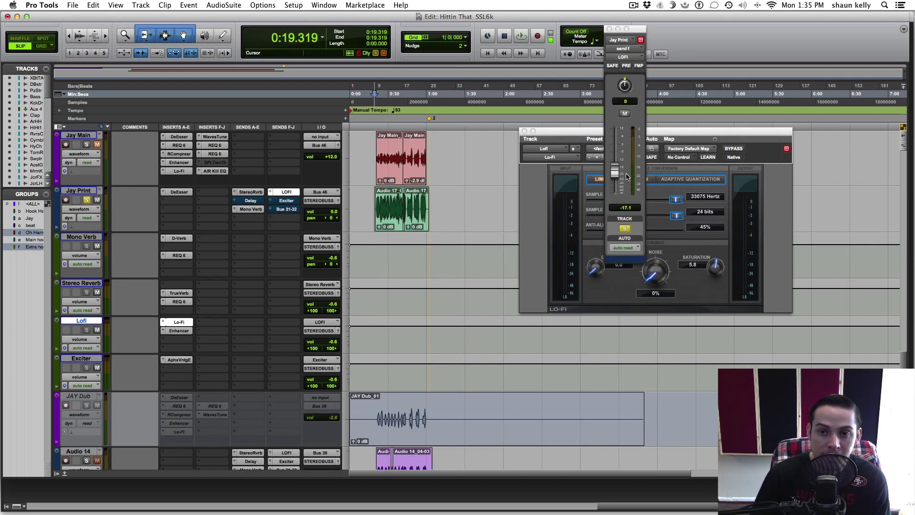
left_click(182, 332)
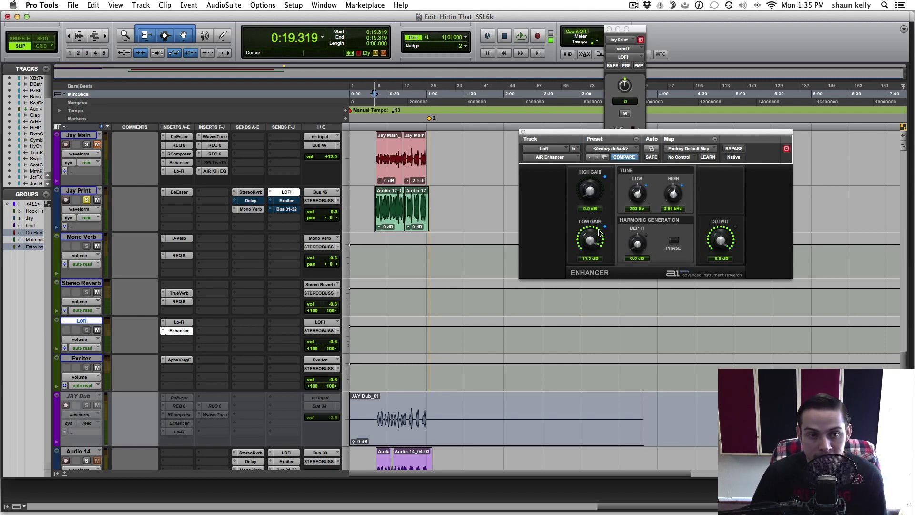
Mute the Jay Print track's LOFI, Stereo Reverb and Mono Verb sends and play the dry vocal from 0:26.006.
left_click(383, 127)
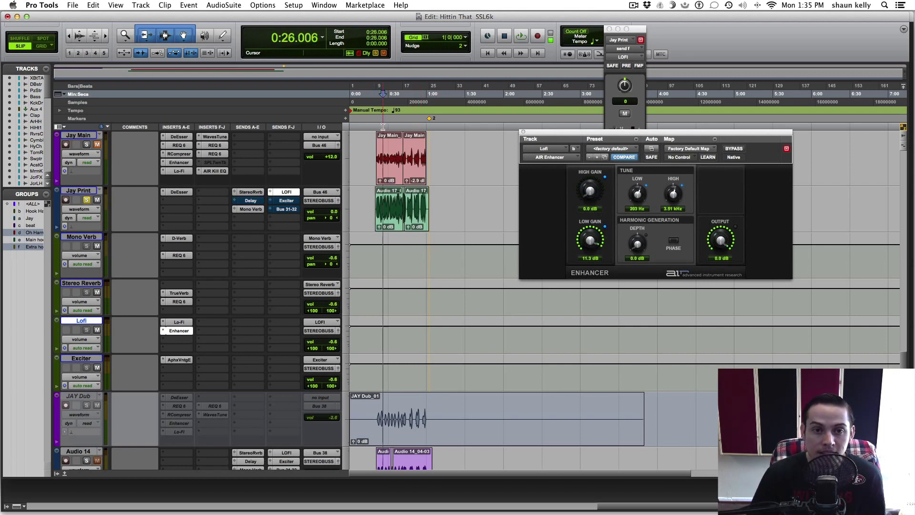
left_click(286, 191, "ctrl+super")
left_click(253, 191, "ctrl+super")
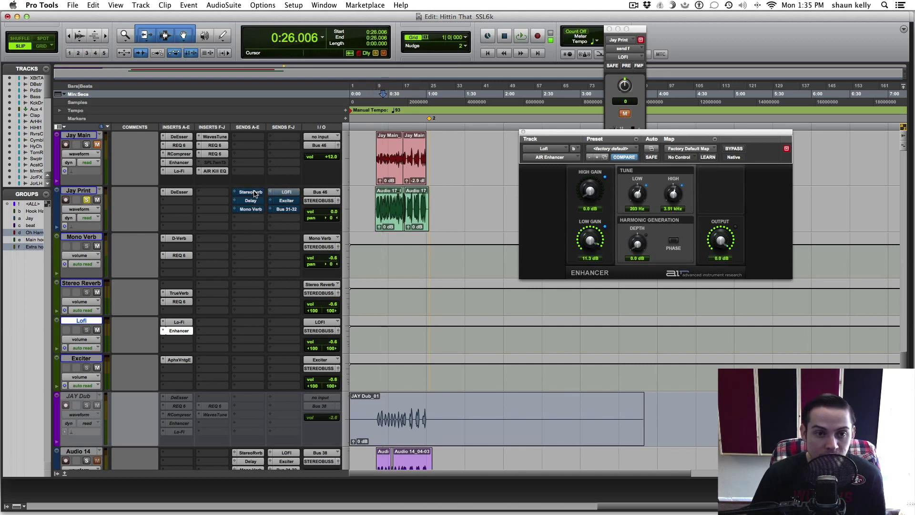
key("space")
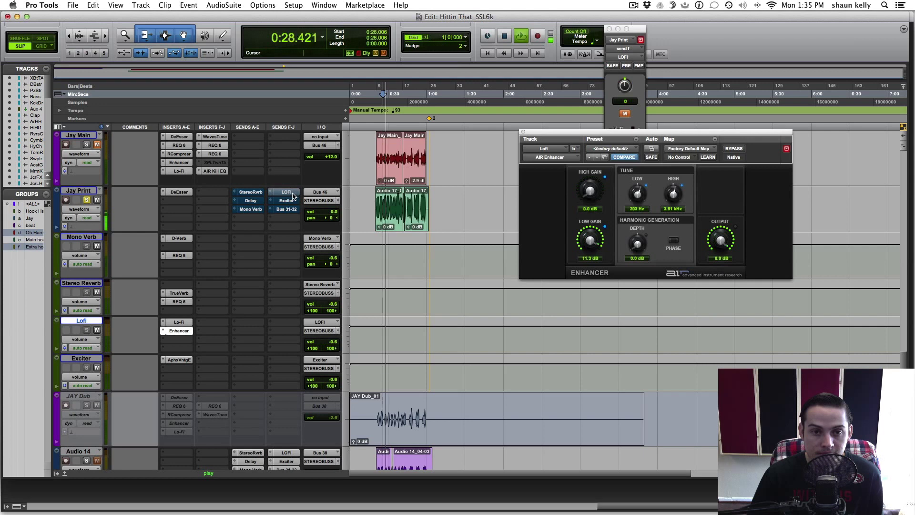
key("space")
Compare the Jay Print vocal with its LOFI send on and off during playback, and leave that send muted.
left_click(288, 193, "ctrl+super")
key("space")
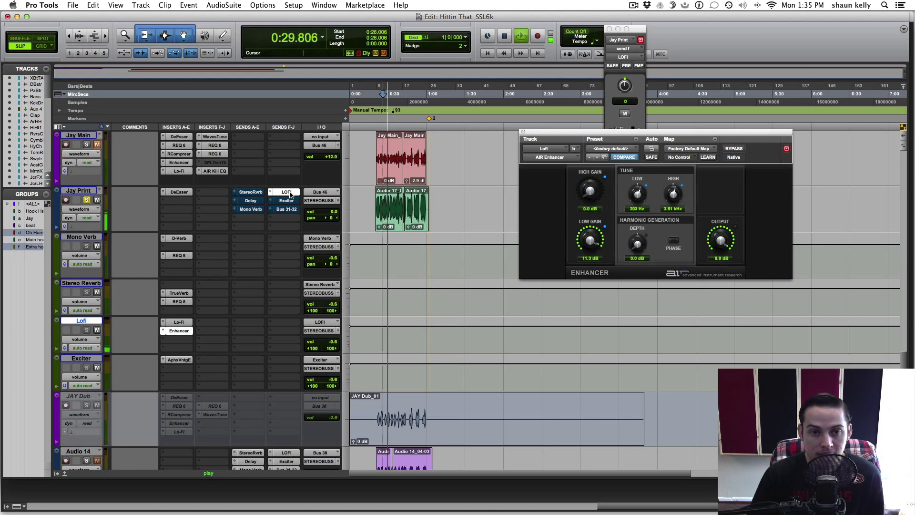
left_click(288, 193, "ctrl+super")
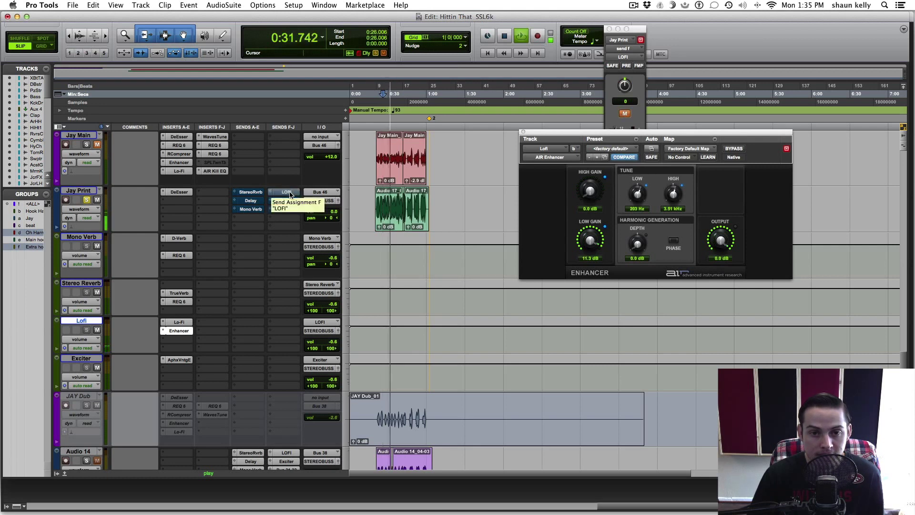
left_click(289, 193, "ctrl+super")
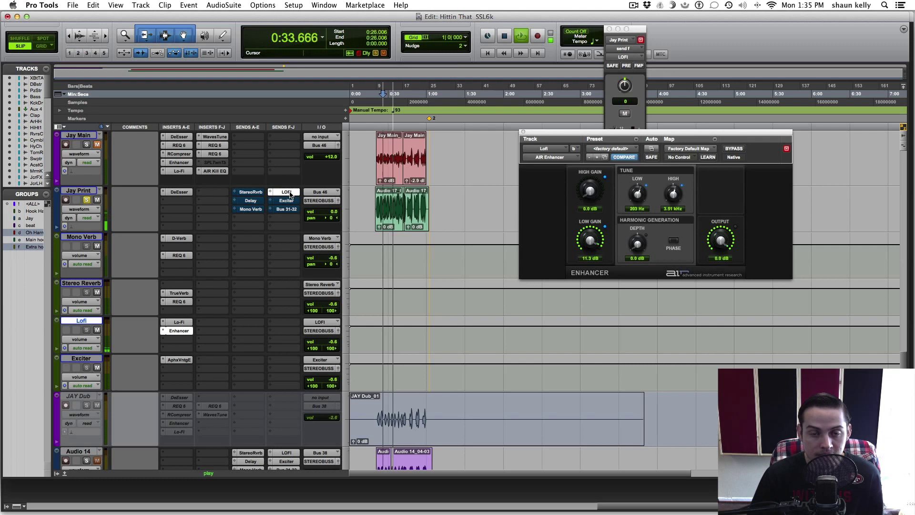
key("space")
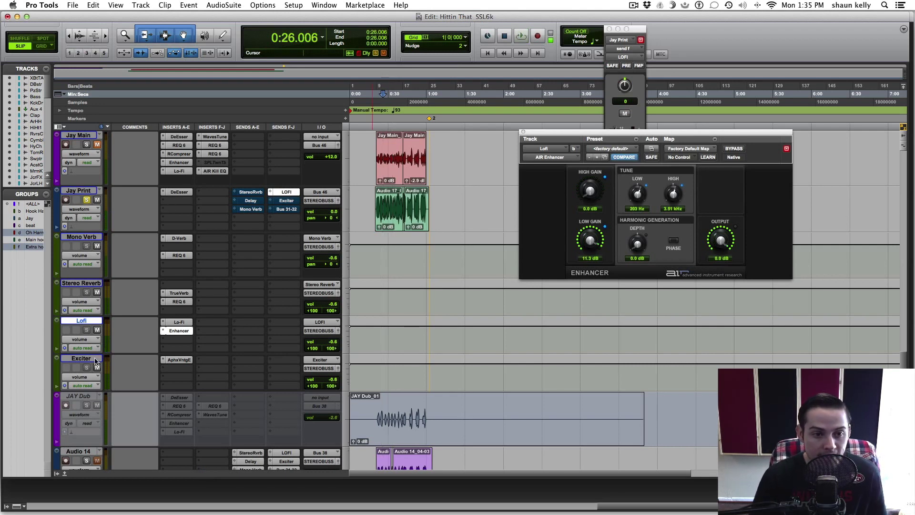
left_click(286, 194, "ctrl+super")
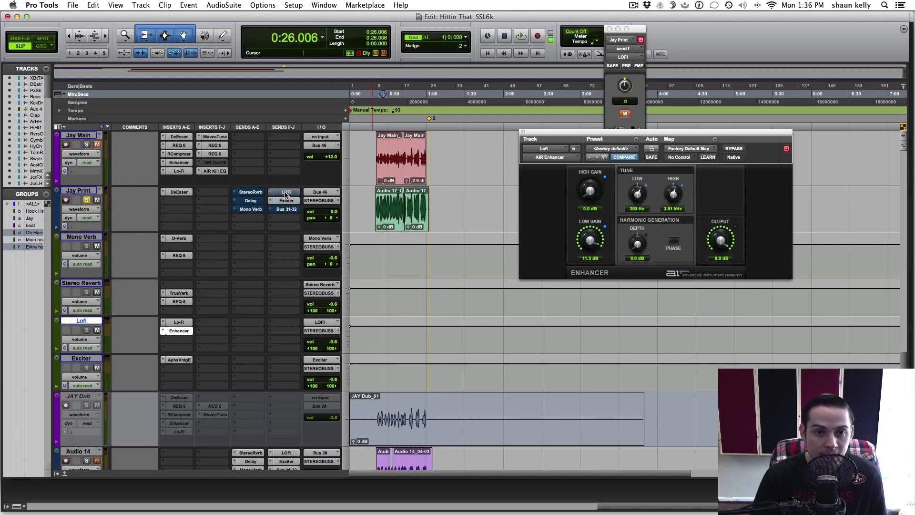
Open the Exciter track's Aphex Vintage Exciter and play the Jay Print vocal dry, and again with only its Exciter send active.
left_click(180, 361)
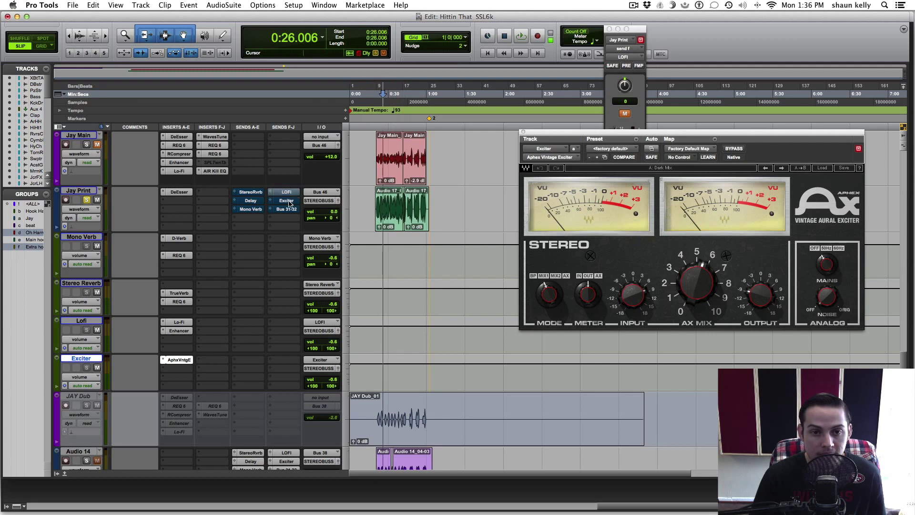
key("space")
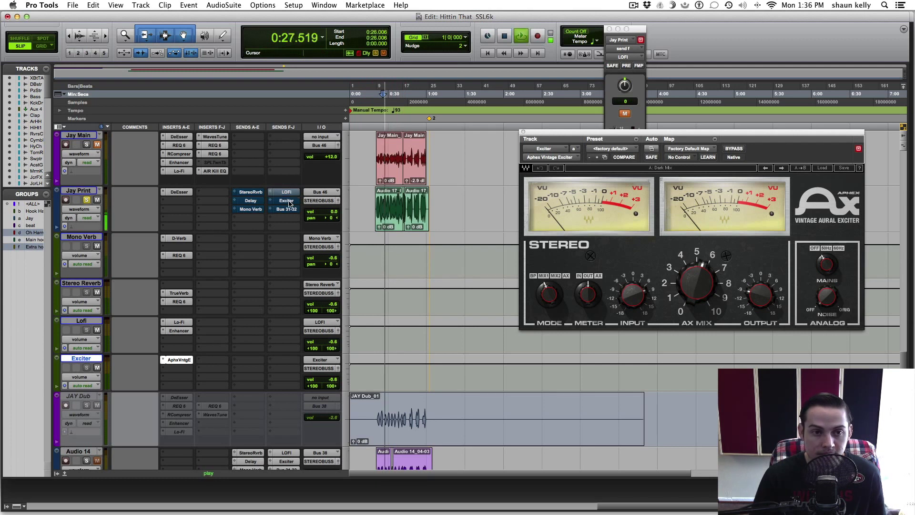
key("space")
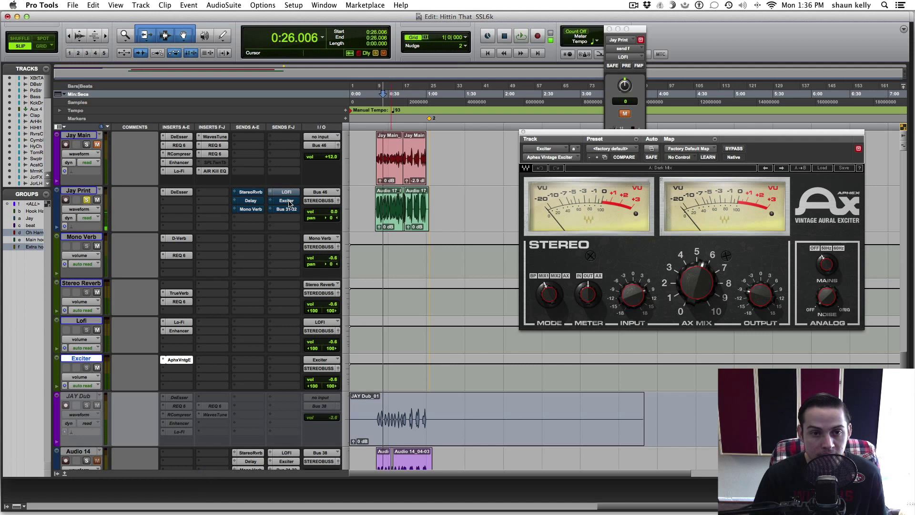
key("space")
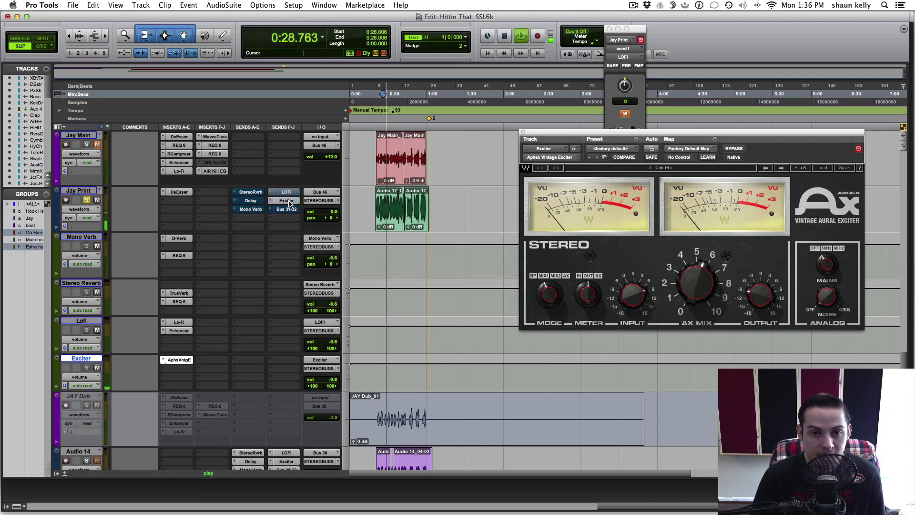
key("space")
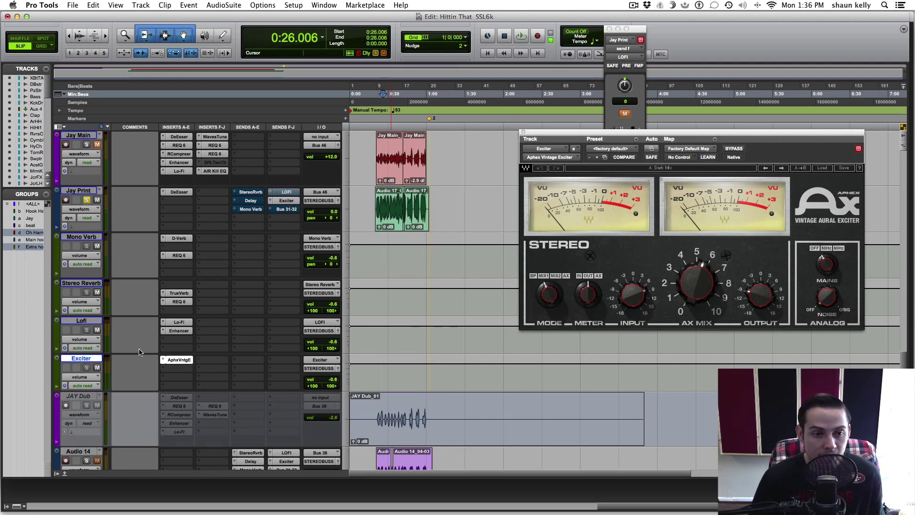
Unmute Jay Print's LOFI, Stereo Reverb and Mono Verb sends and play the vocal with them and the Exciter combined.
left_click(284, 193, "ctrl+super")
left_click(258, 193, "ctrl+super")
left_click(253, 209, "ctrl+super")
key("space")
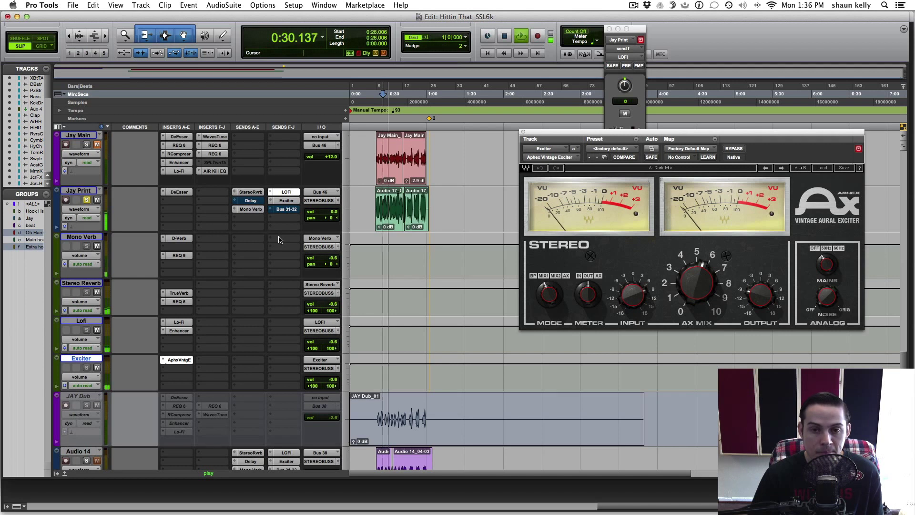
key("space")
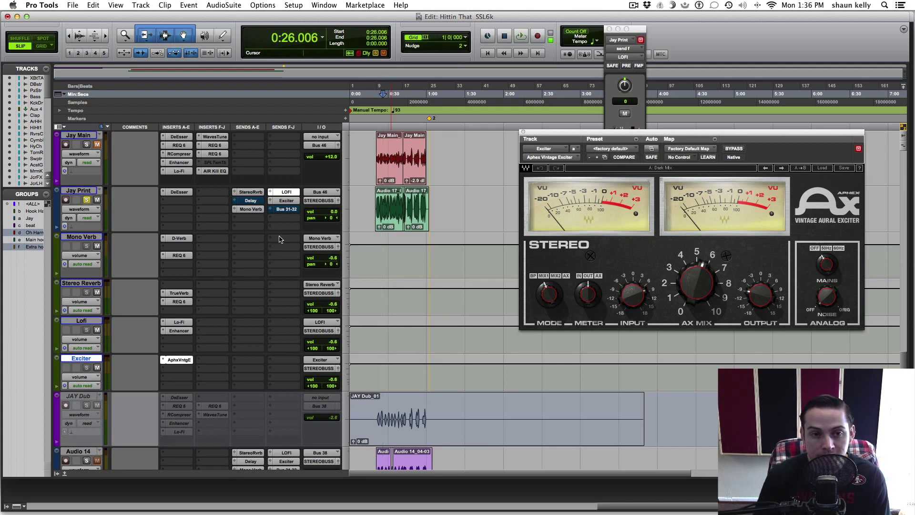
Inspect the DeEsser insert on the Jay Print track, and close the plug-in and send windows.
left_click(522, 132)
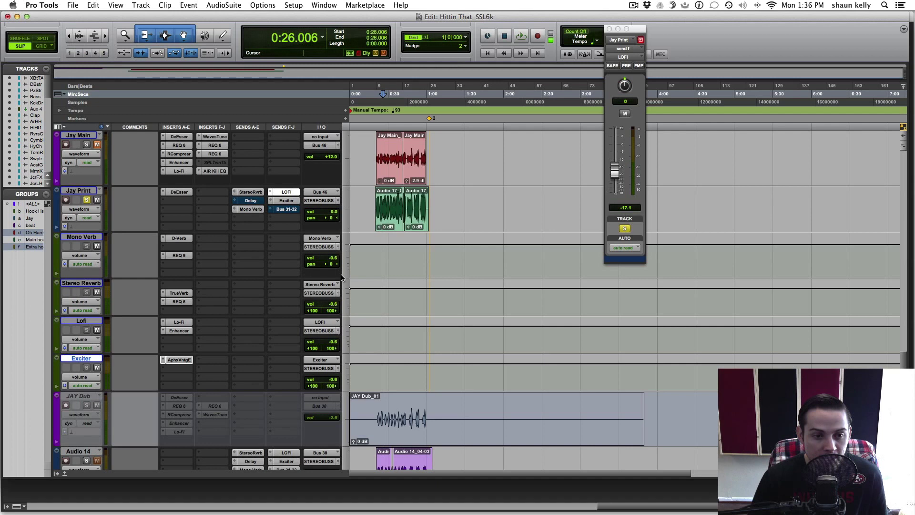
scroll(342, 278, "down", 2)
scroll(341, 278, "up", 2)
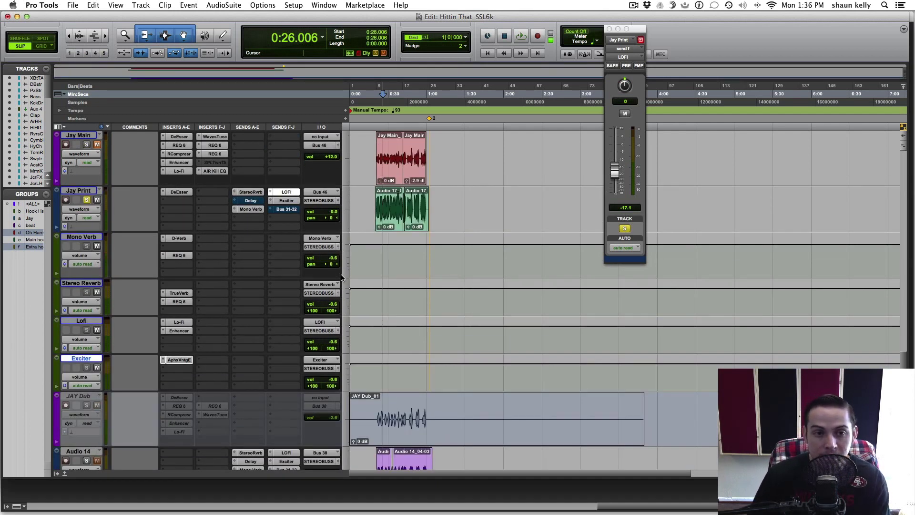
left_click(183, 193)
left_click_drag(556, 145, 503, 176)
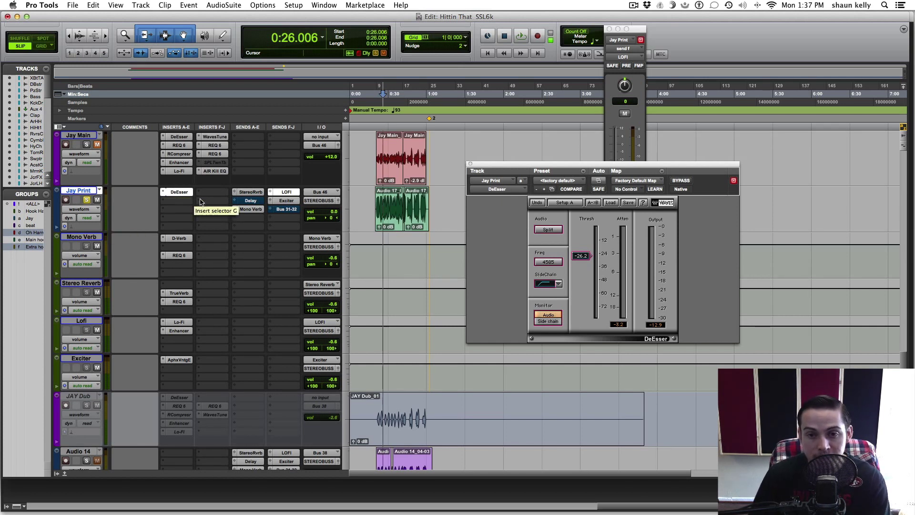
left_click(470, 165)
left_click(640, 40)
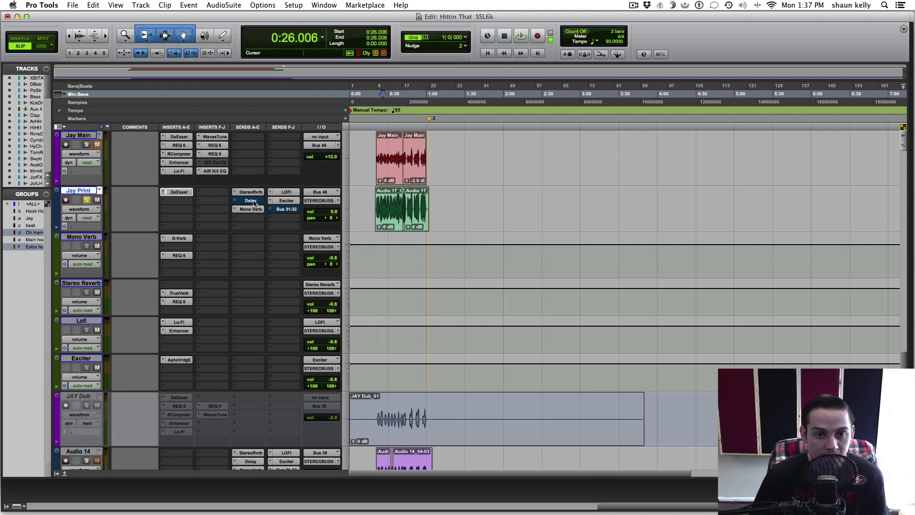
Unmute the Delay send on the Jay Print track and play the vocal from 0:23.405.
left_click(380, 253)
key("space")
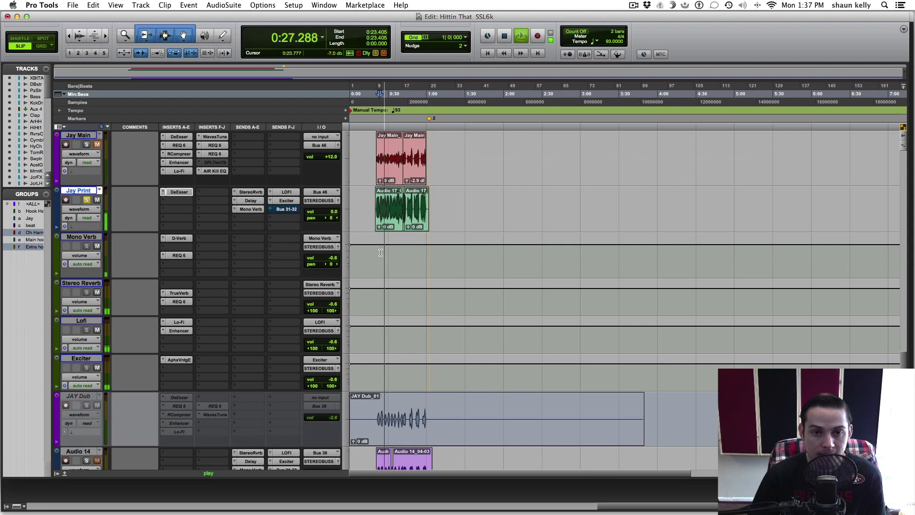
scroll(381, 252, "down", 10)
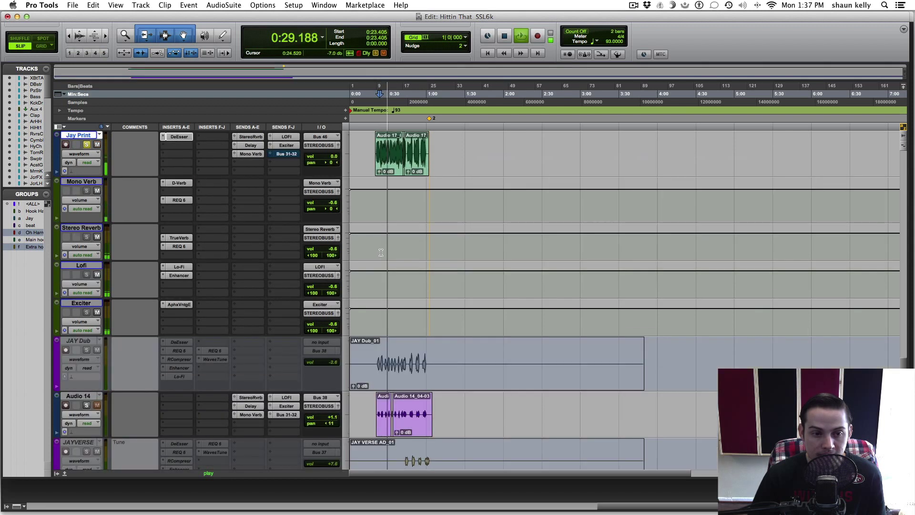
scroll(381, 253, "down", 7)
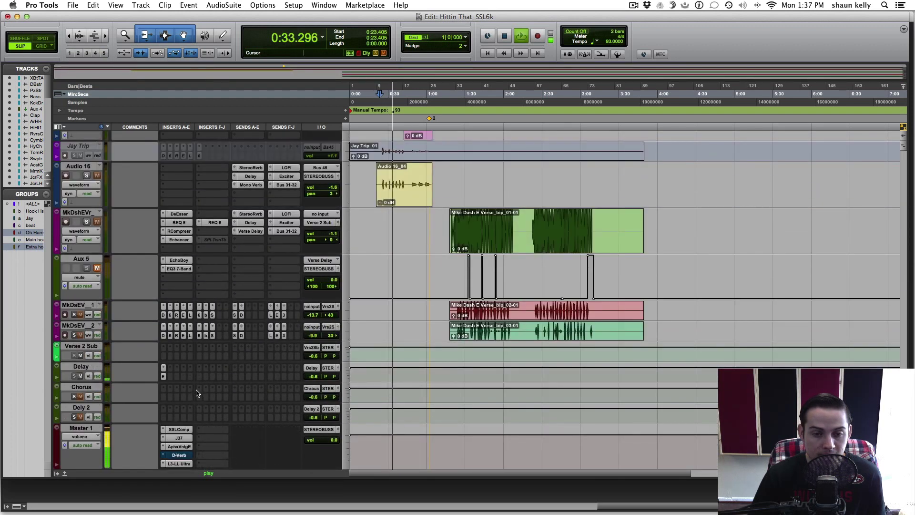
key("space")
Move the Delay track directly below the Exciter track and open its EchoBoy insert.
left_click_drag(91, 368, 104, 115)
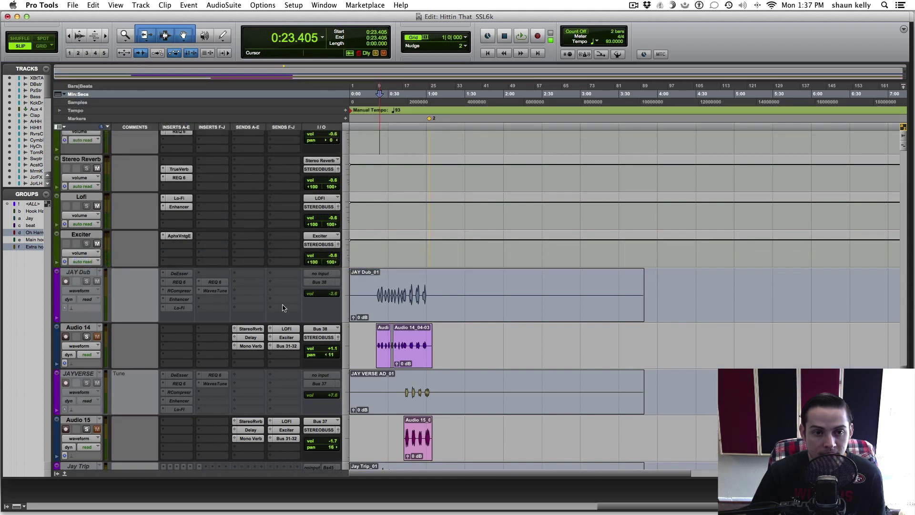
scroll(282, 305, "up", 3)
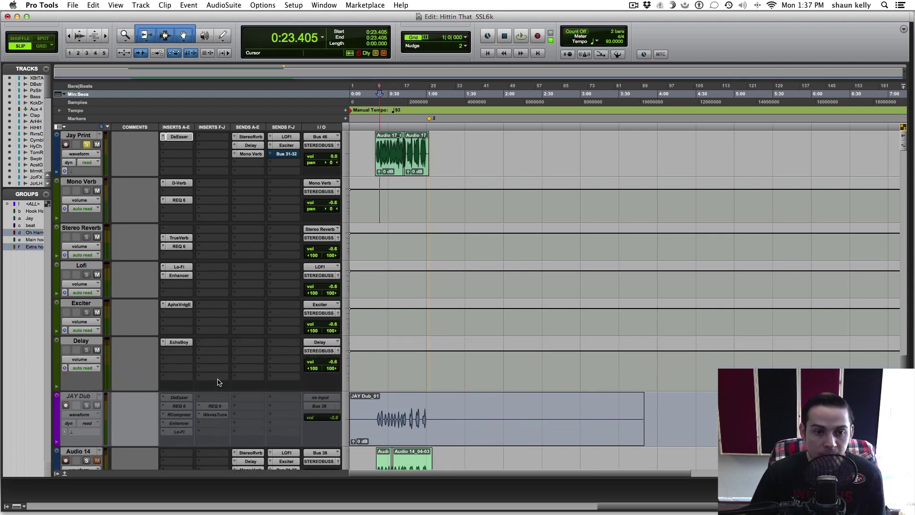
left_click(191, 343)
left_click_drag(511, 169, 481, 175)
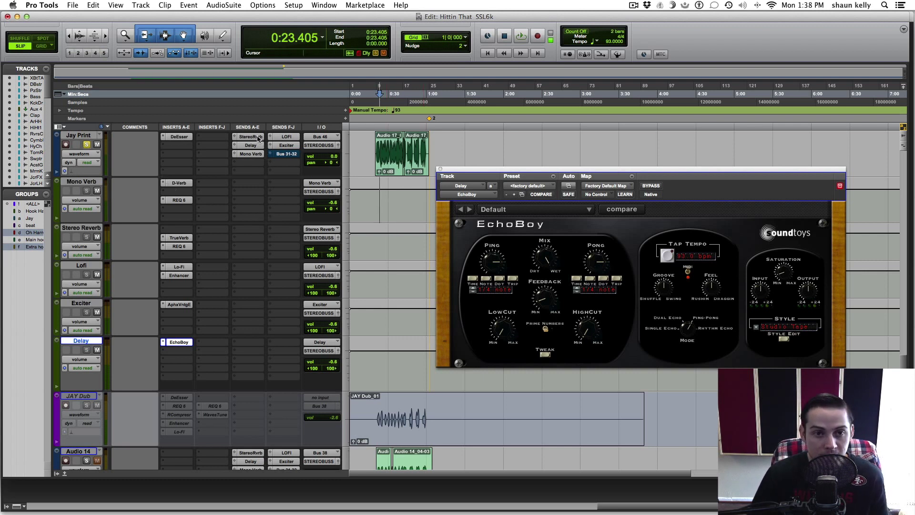
Mute every Jay Print send except Delay and play the soloed vocal from 0:23.405.
left_click(250, 154, "ctrl+super")
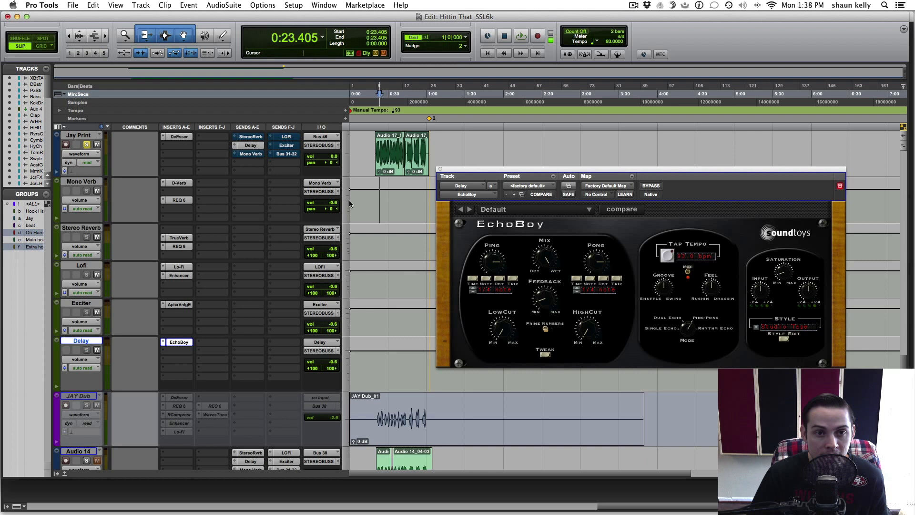
key("space")
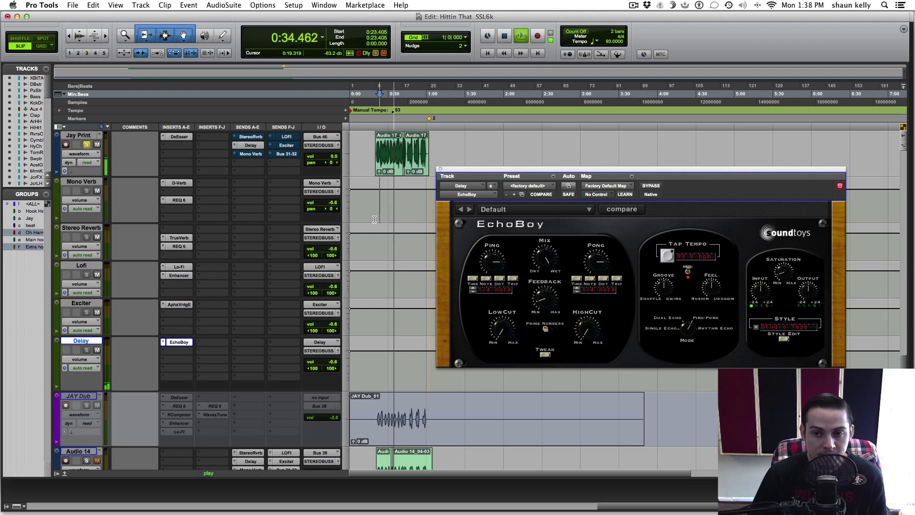
key("space")
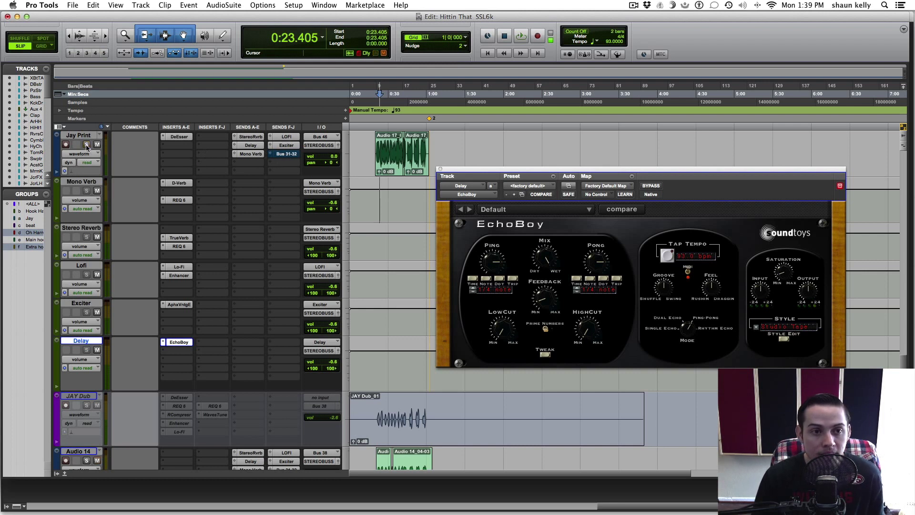
Play the full mix from 0:23.405 with Jay Print unsoloed and its effect sends active, and close EchoBoy.
key("space")
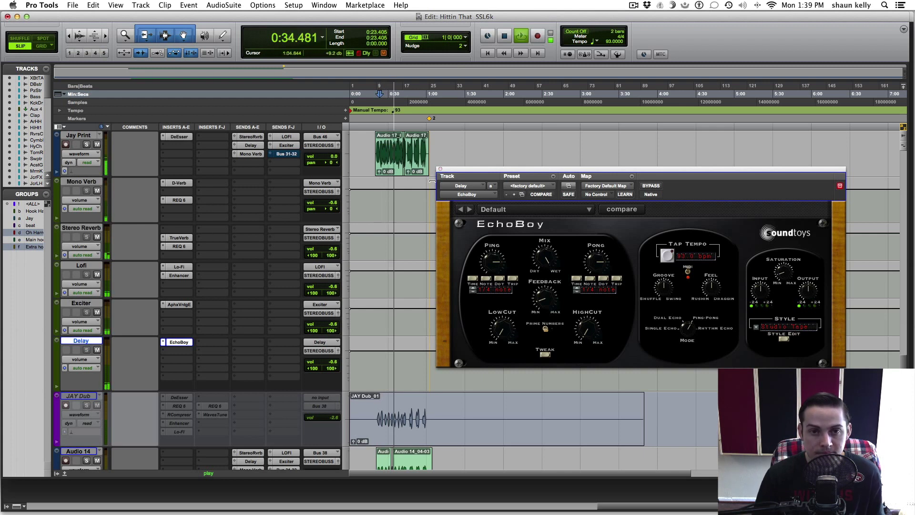
key("space")
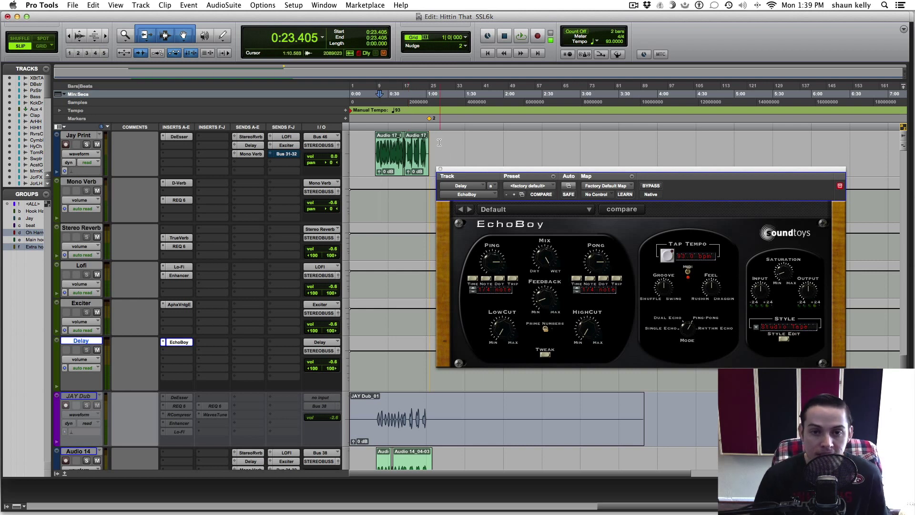
left_click(440, 169)
Make the SPL TwinTube insert on the Jay Main track active and inspect its harmonics and saturation settings.
scroll(432, 224, "up", 3)
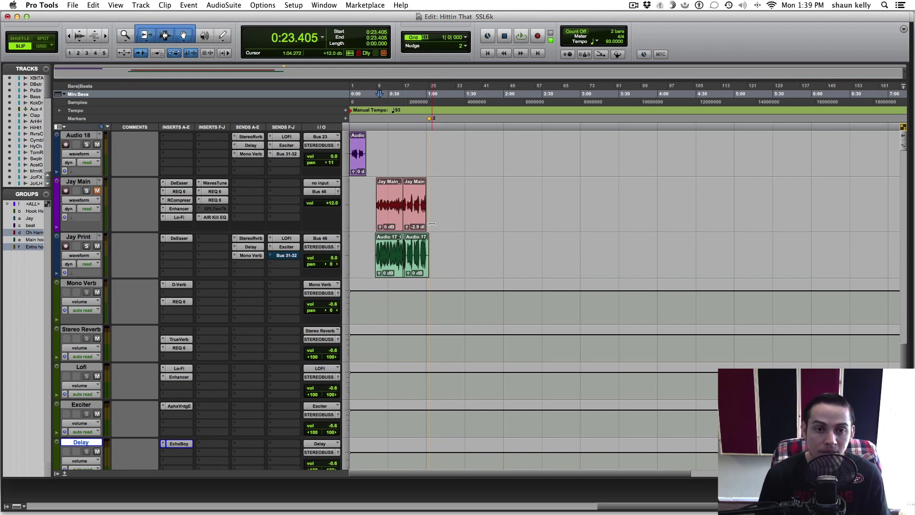
right_click(213, 211)
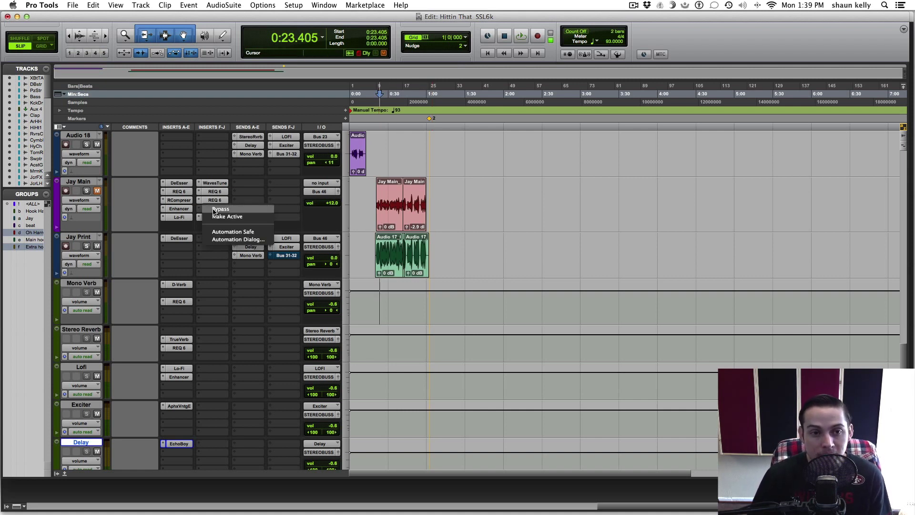
left_click(227, 217)
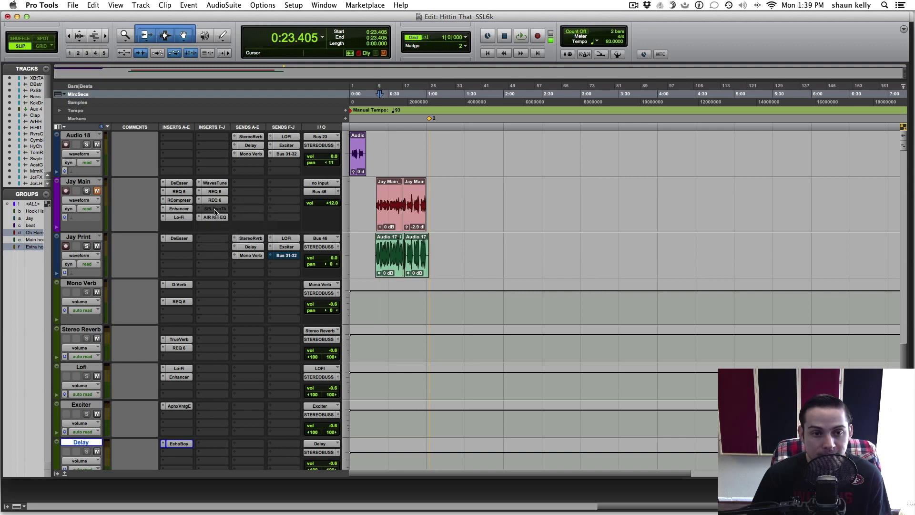
left_click(214, 210)
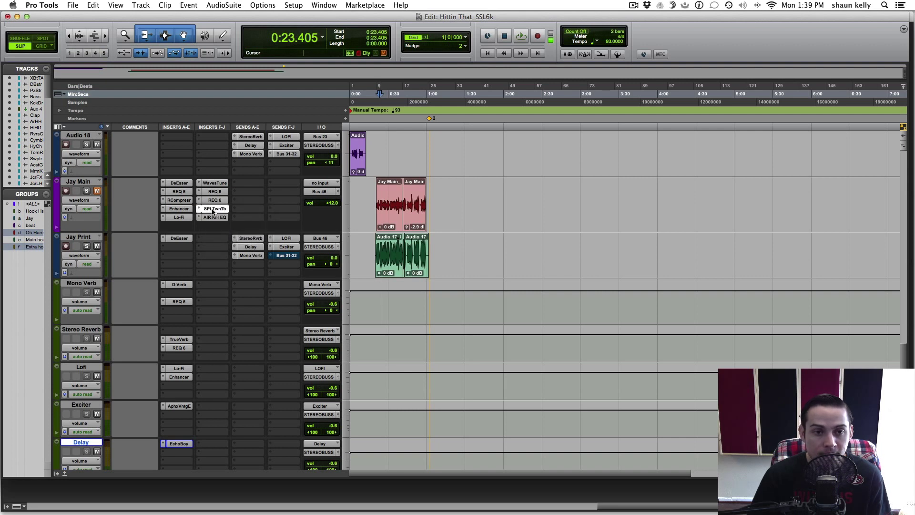
scroll(481, 152, "up", 1)
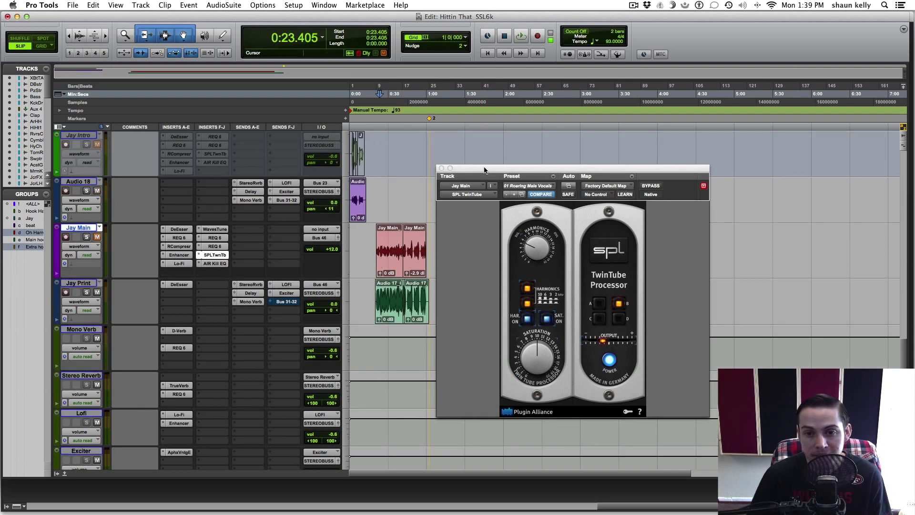
left_click_drag(483, 168, 479, 166)
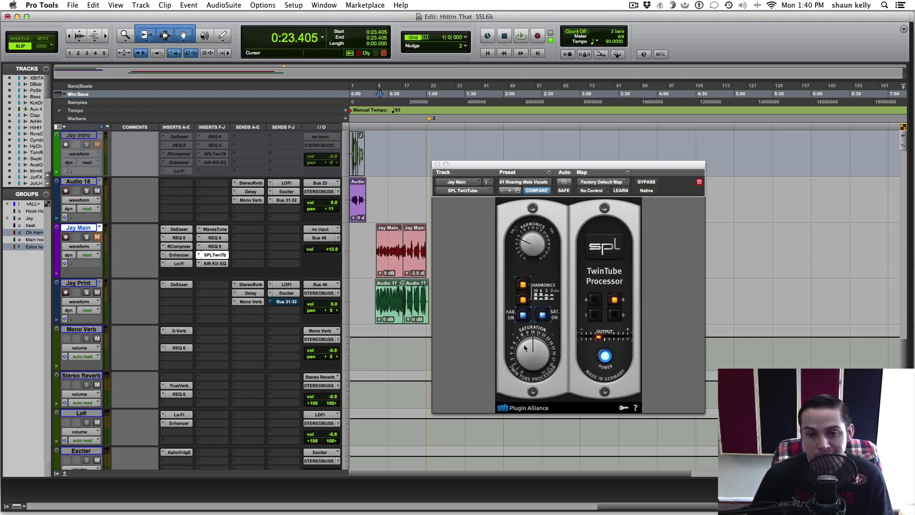
Make the SPL TwinTube insert on the Jay Main track inactive again and close its window.
right_click(214, 255)
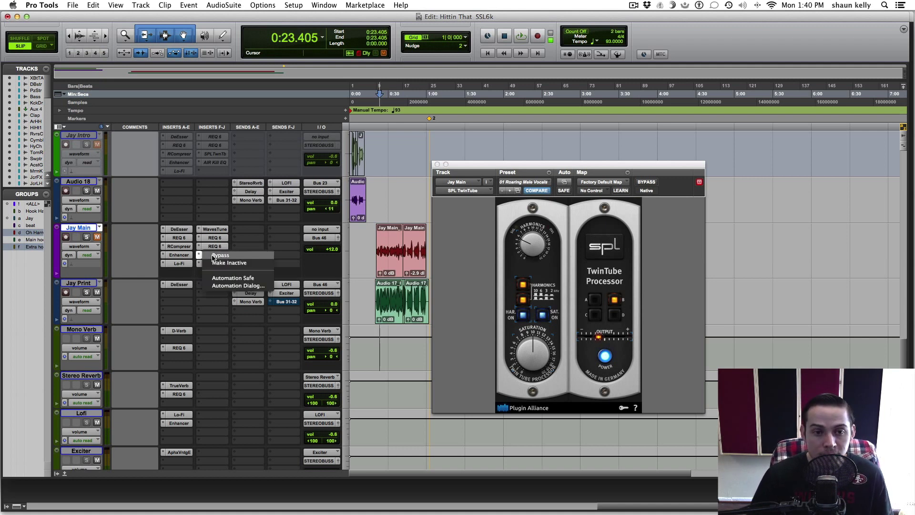
left_click(229, 265)
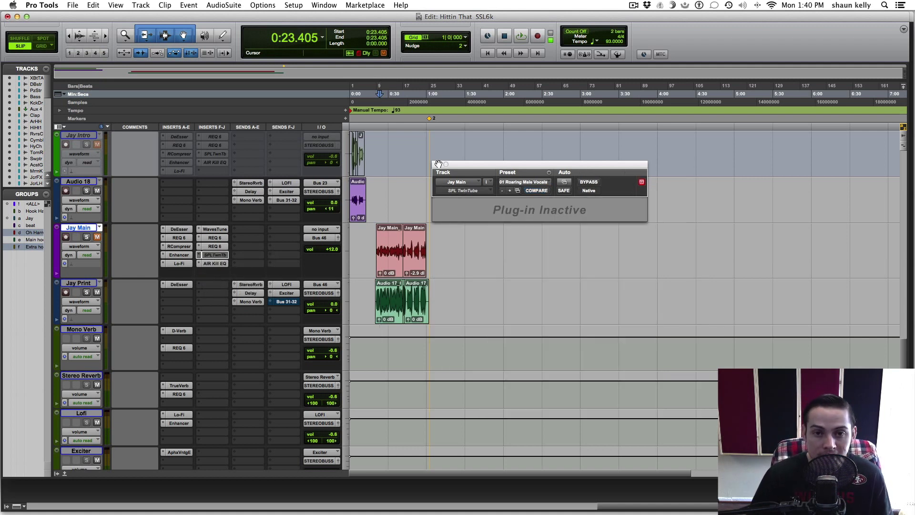
left_click(437, 165)
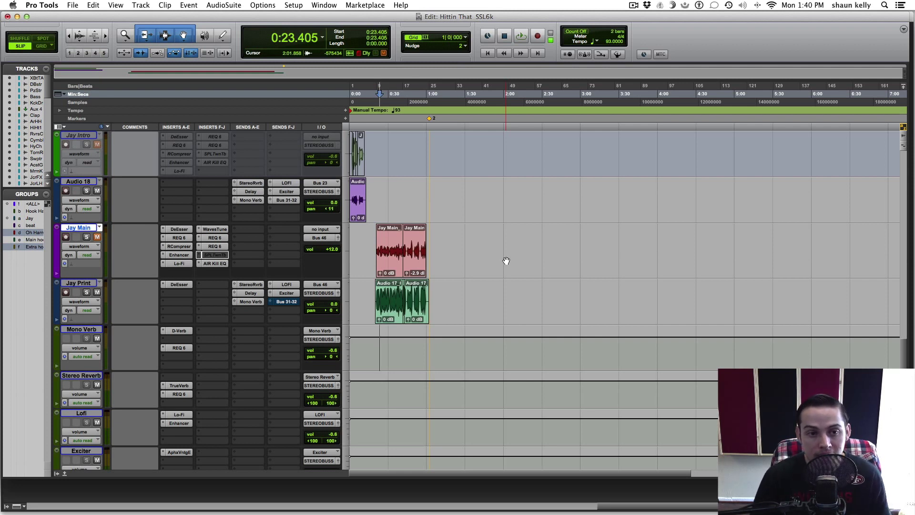
Play the second verse vocal in the mix from 1:25.820.
scroll(282, 274, "down", 3)
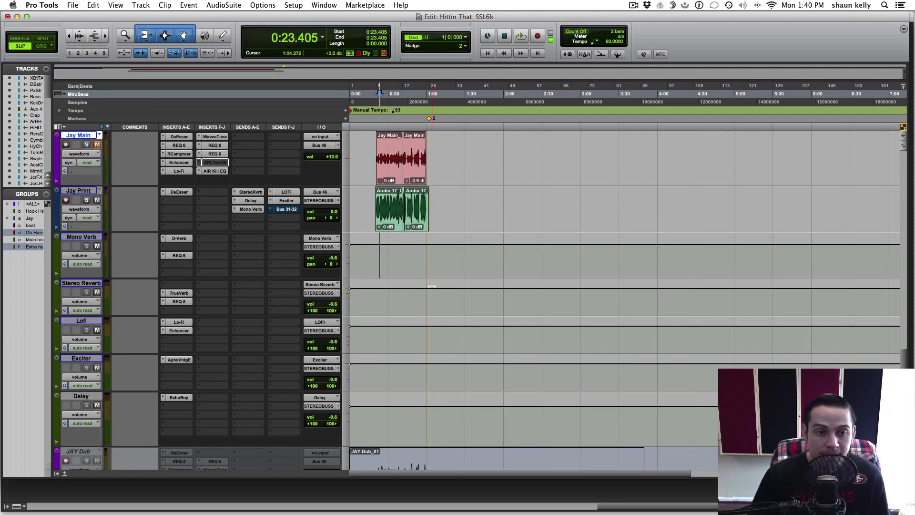
scroll(508, 288, "down", 6)
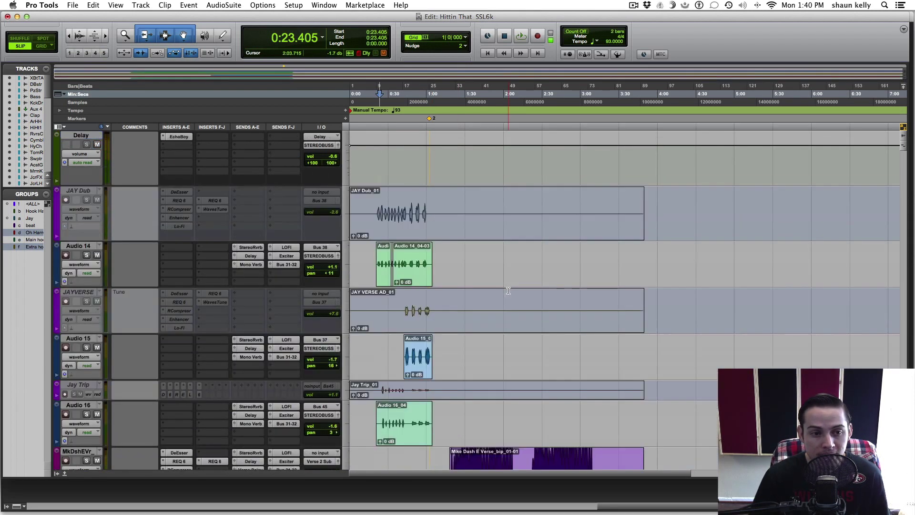
scroll(508, 290, "down", 4)
left_click(459, 272)
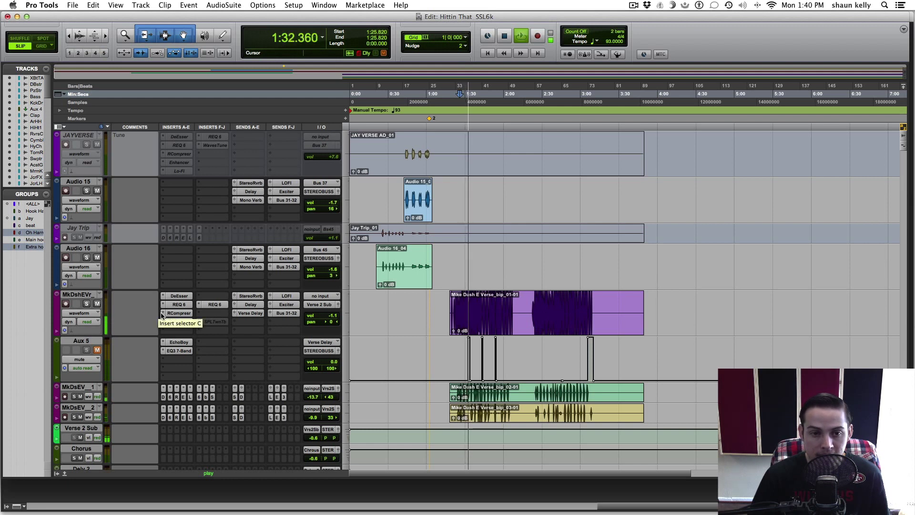
key("space")
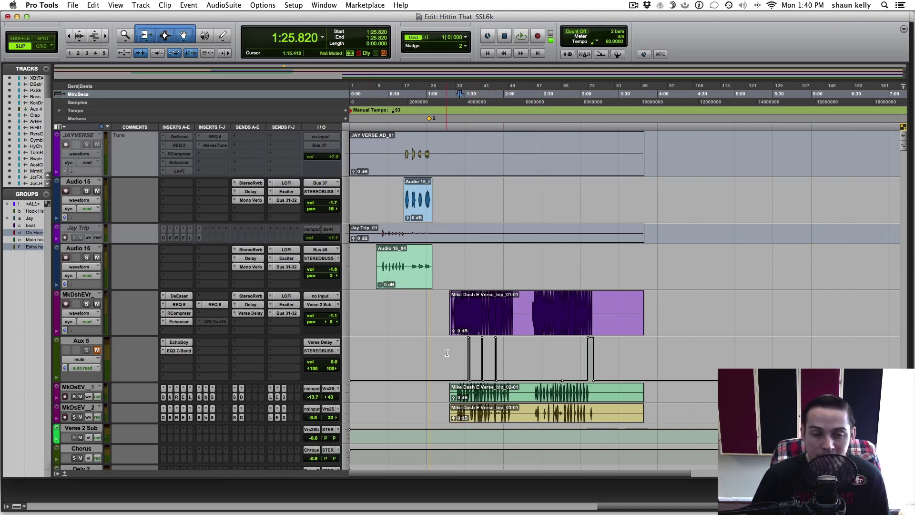
Open the D-Verb insert on the Master 1 track and take it out of bypass.
scroll(448, 353, "down", 3)
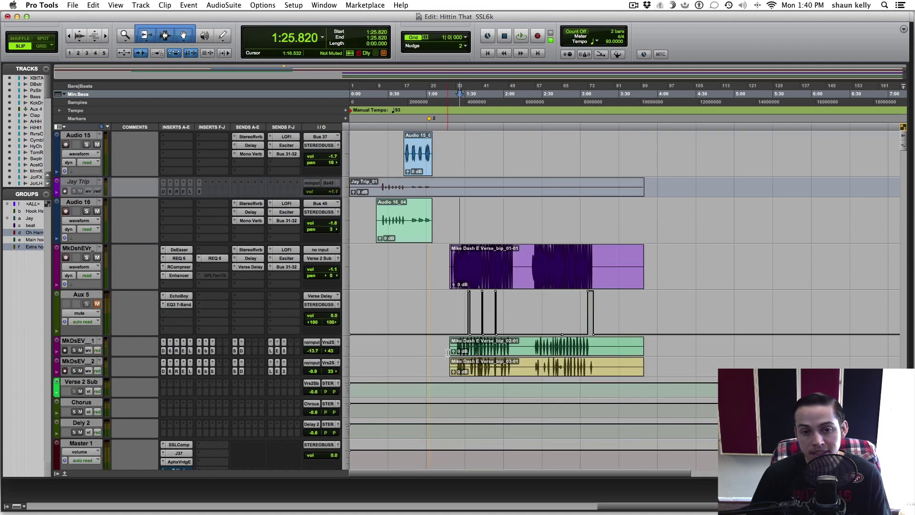
scroll(447, 353, "down", 1)
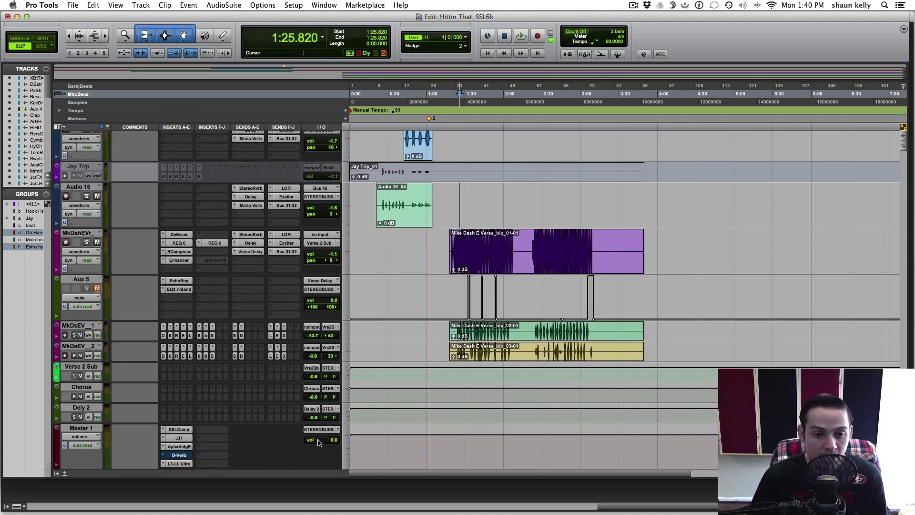
left_click(182, 456)
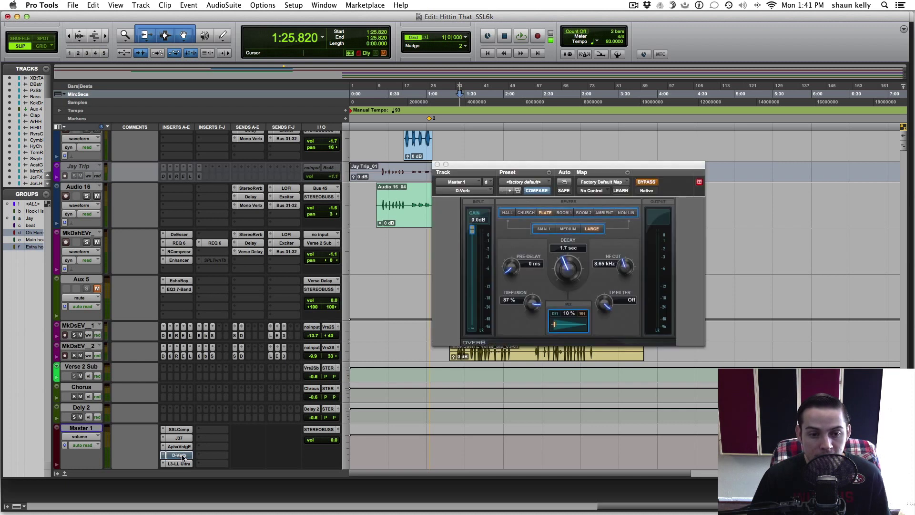
right_click(182, 457)
left_click(185, 456)
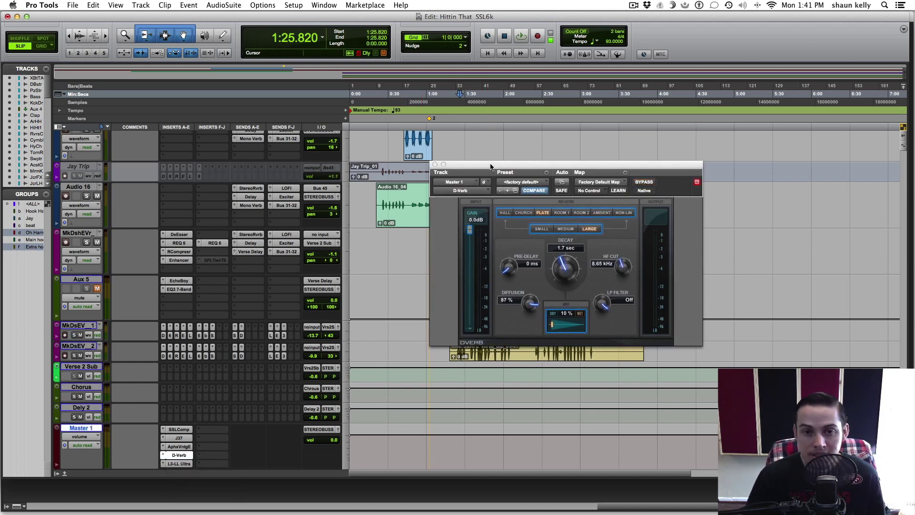
left_click_drag(493, 170, 460, 196)
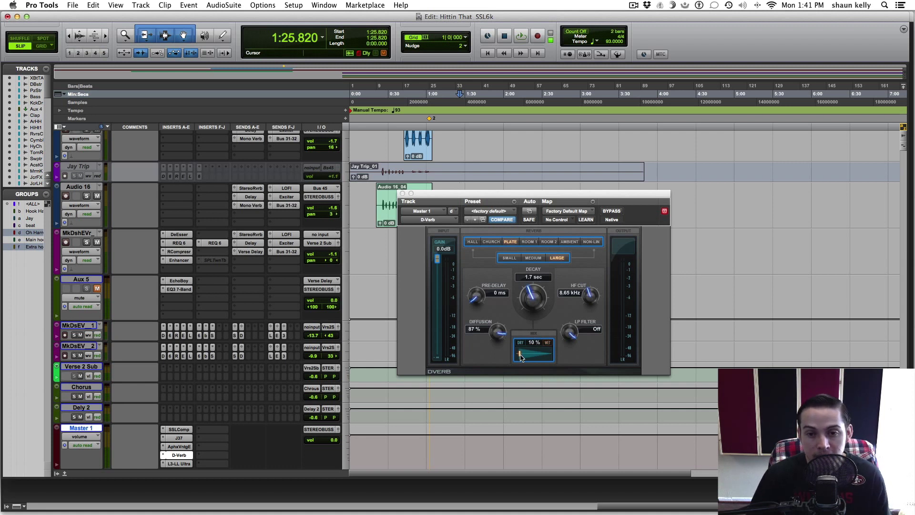
Play the mix from 1:25.820 with the master D-Verb active, and replay it with the plug-in bypassed for comparison.
key("space")
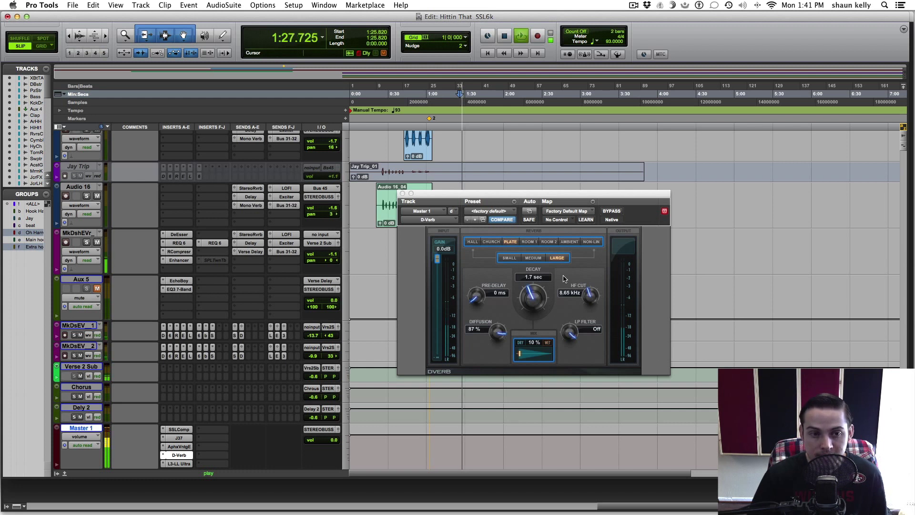
left_click(612, 211)
key("space")
key("space")
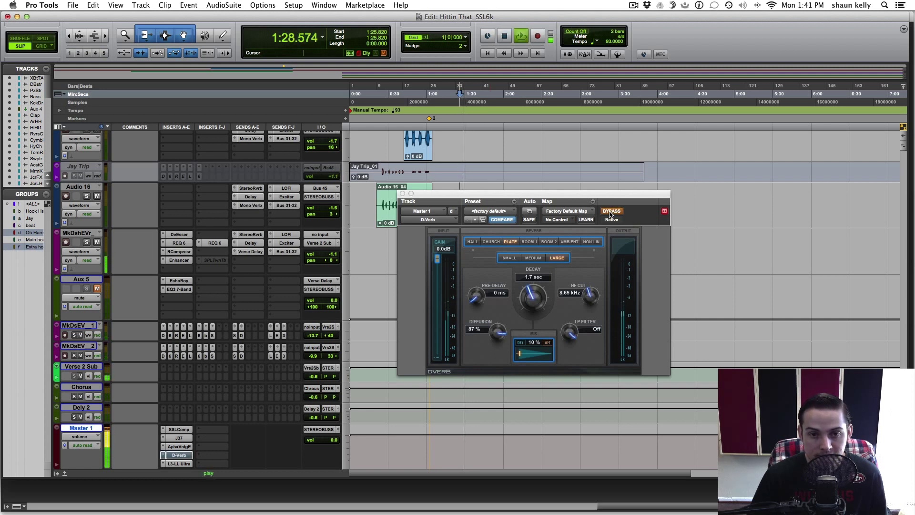
key("space")
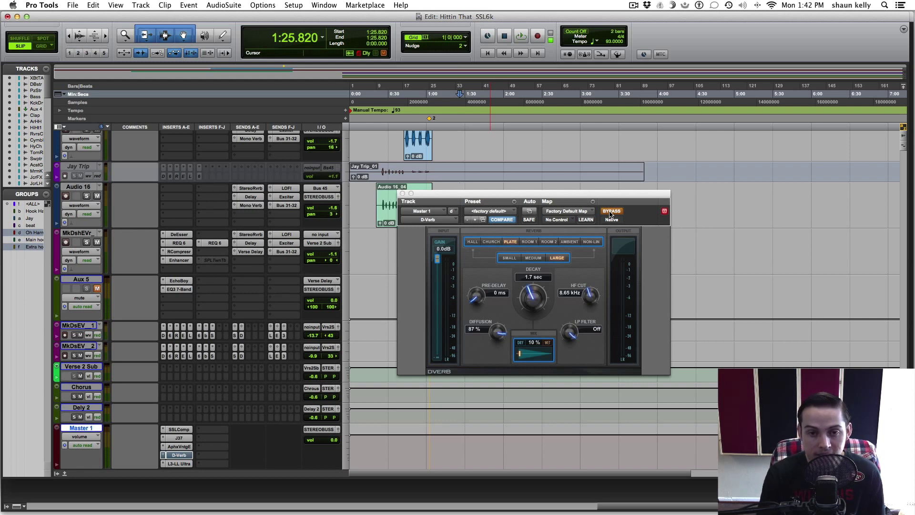
key("space")
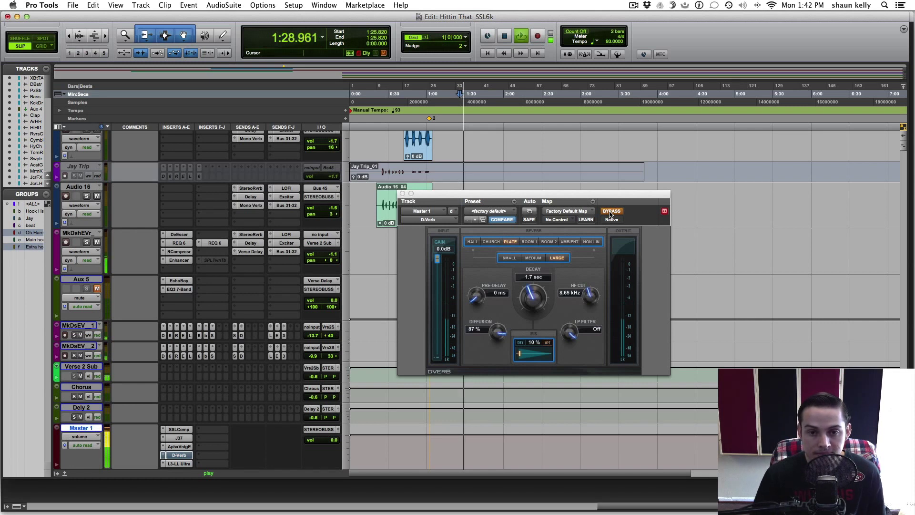
key("space")
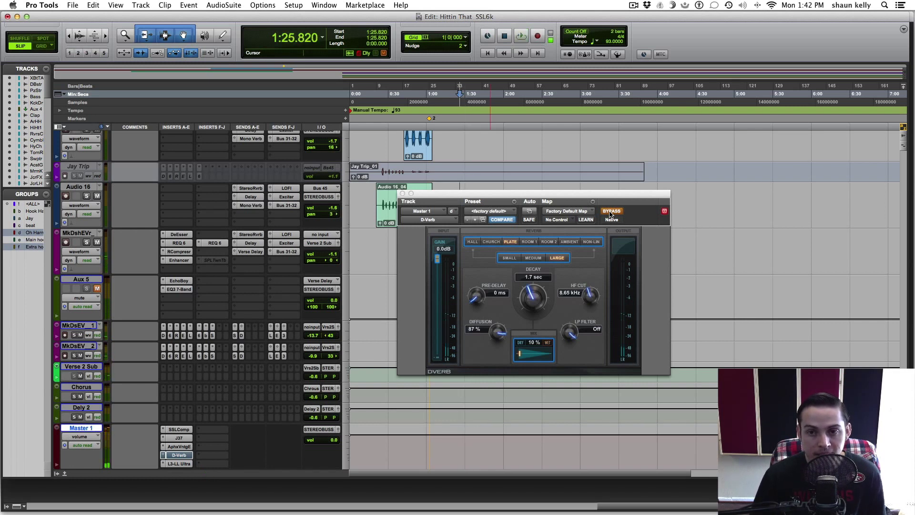
Re-enable the D-Verb on Master 1, play the mix from 1:25.820 with it, and close the plug-in.
left_click(611, 211)
key("space")
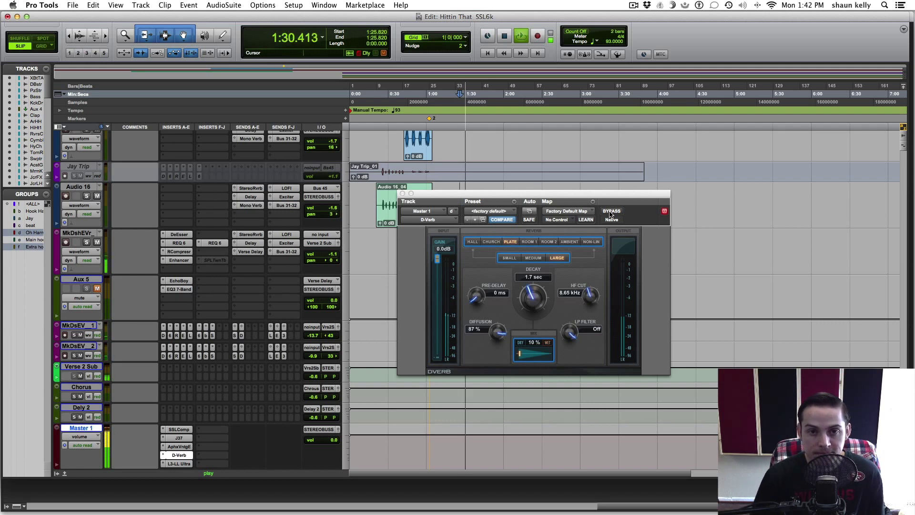
key("space")
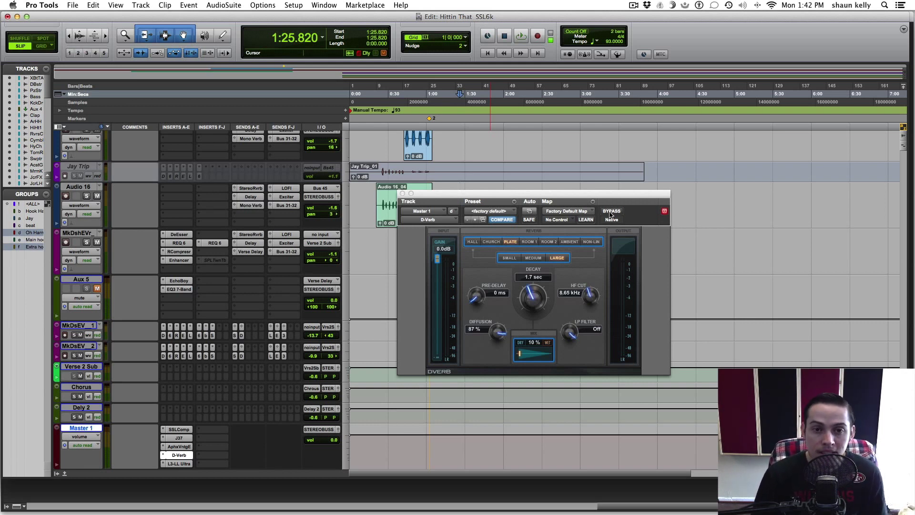
left_click(403, 193)
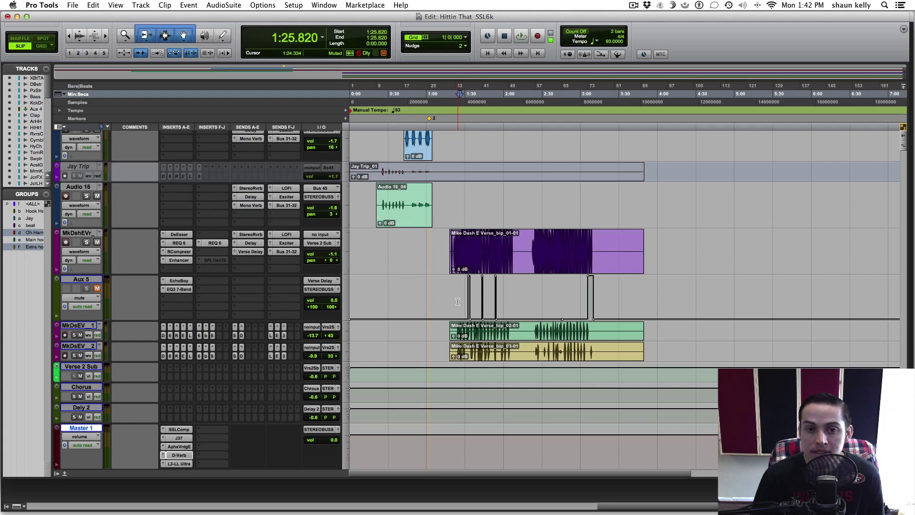
scroll(458, 301, "up", 3)
scroll(458, 301, "up", 10)
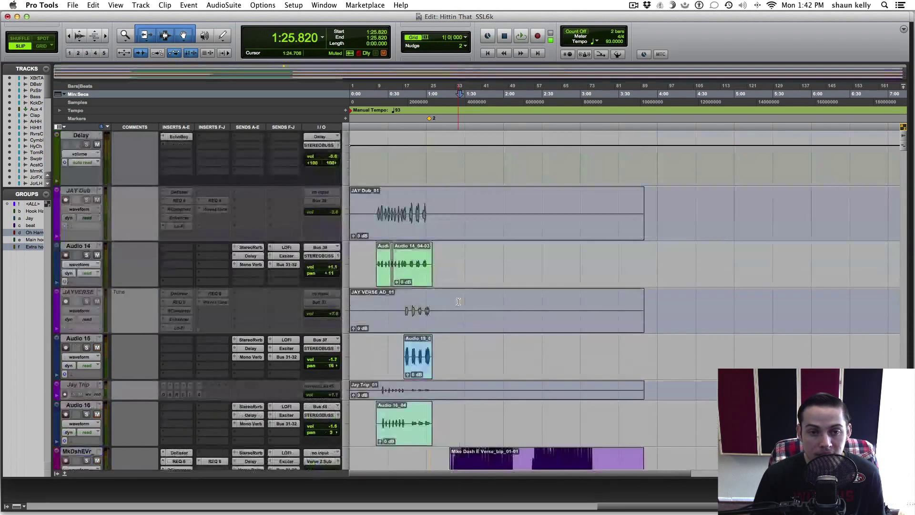
scroll(458, 301, "up", 6)
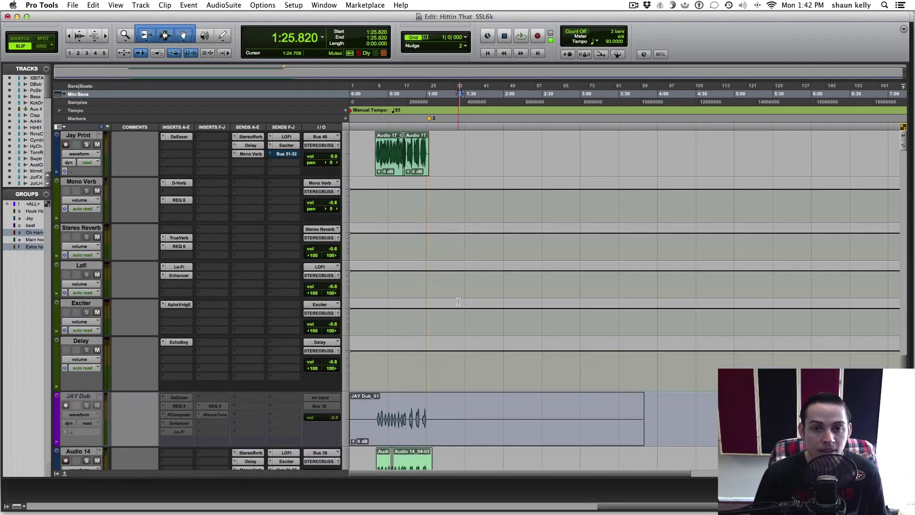